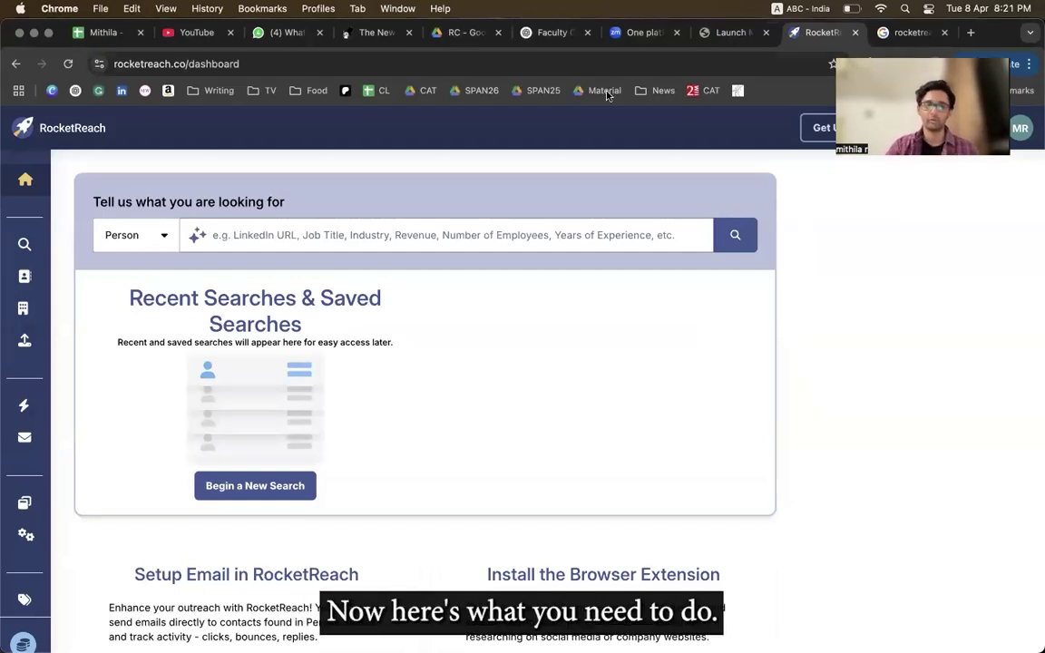
# - Go from My Companies to the company search and expand the Industry filter
pyautogui.moveTo(39, 251)
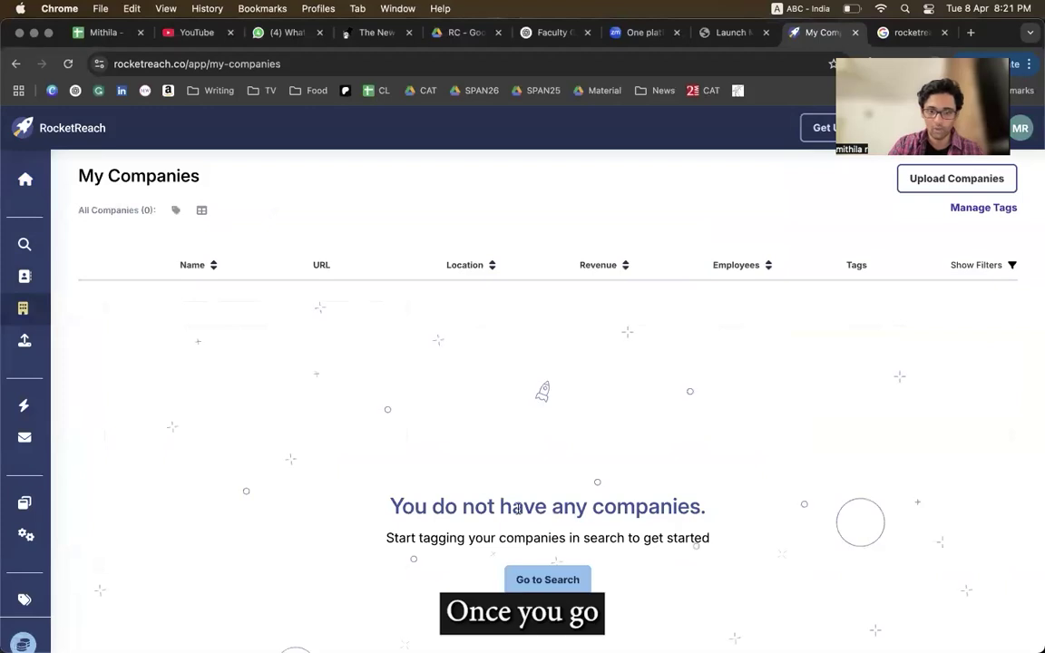
pyautogui.click(536, 577)
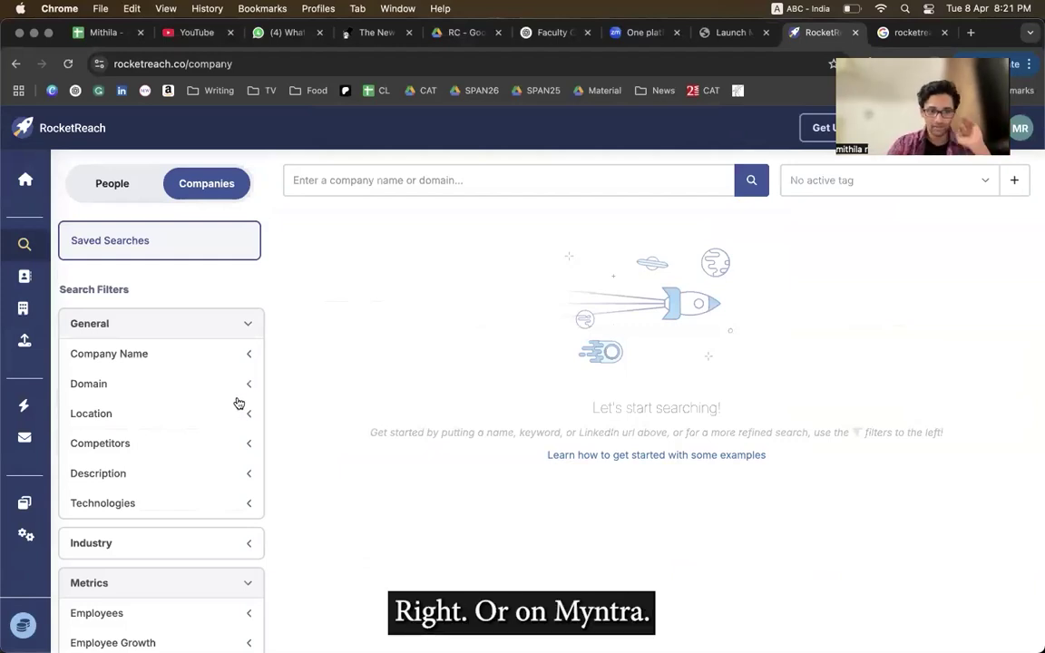
pyautogui.scroll(-2, 237, 402)
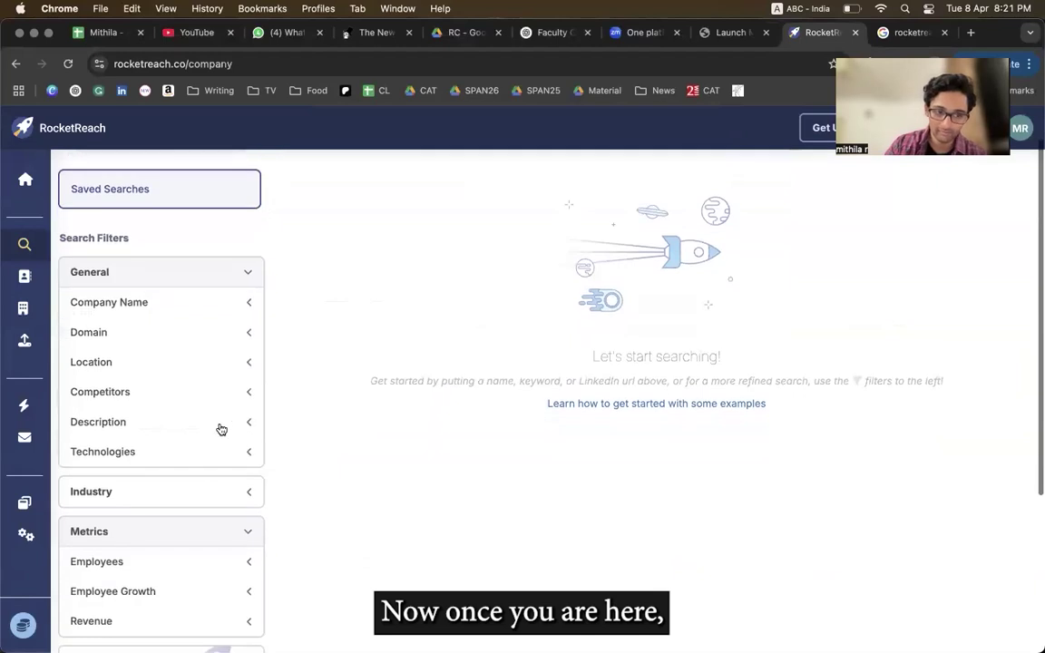
pyautogui.click(175, 495)
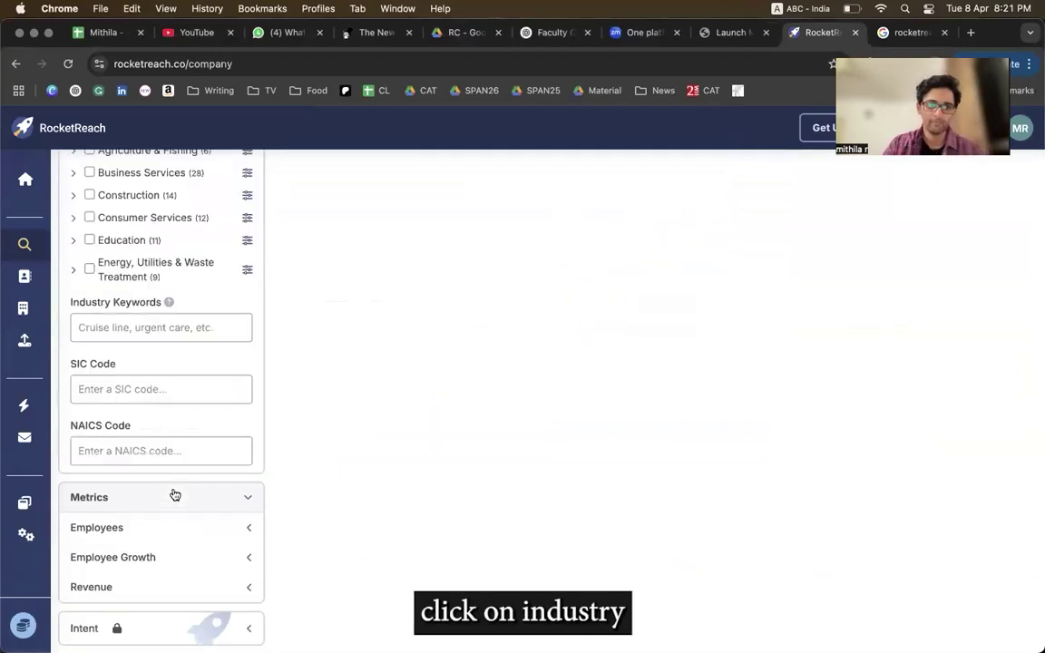
# - Look up "medical" in the Industry filter and apply the Biotechnology industry to the company search
pyautogui.scroll(1, 168, 365)
pyautogui.scroll(3, 168, 366)
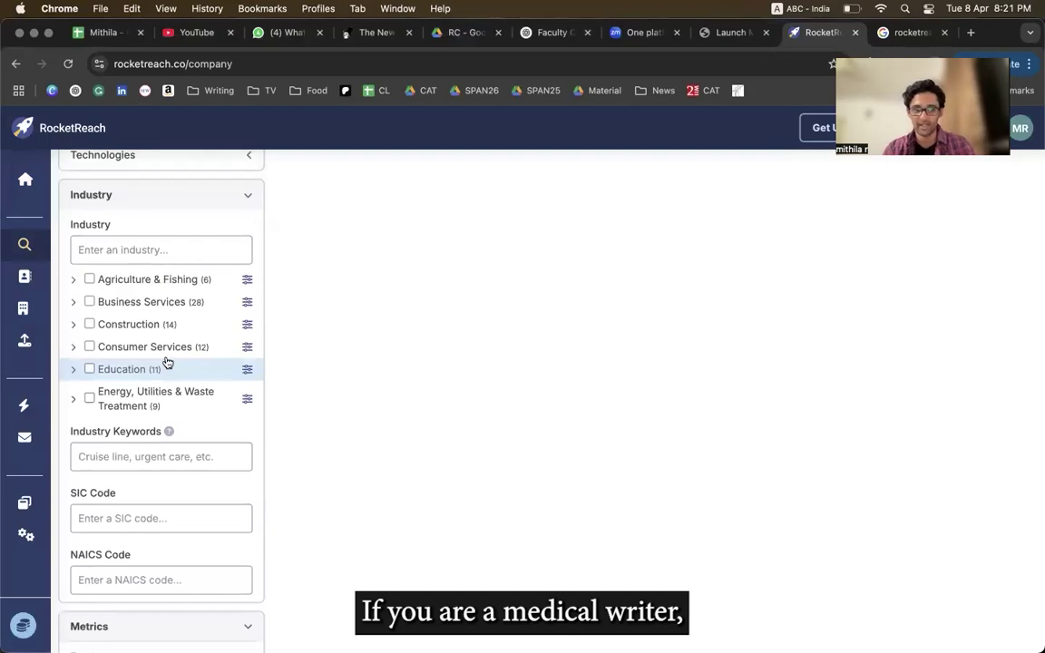
pyautogui.write('me')
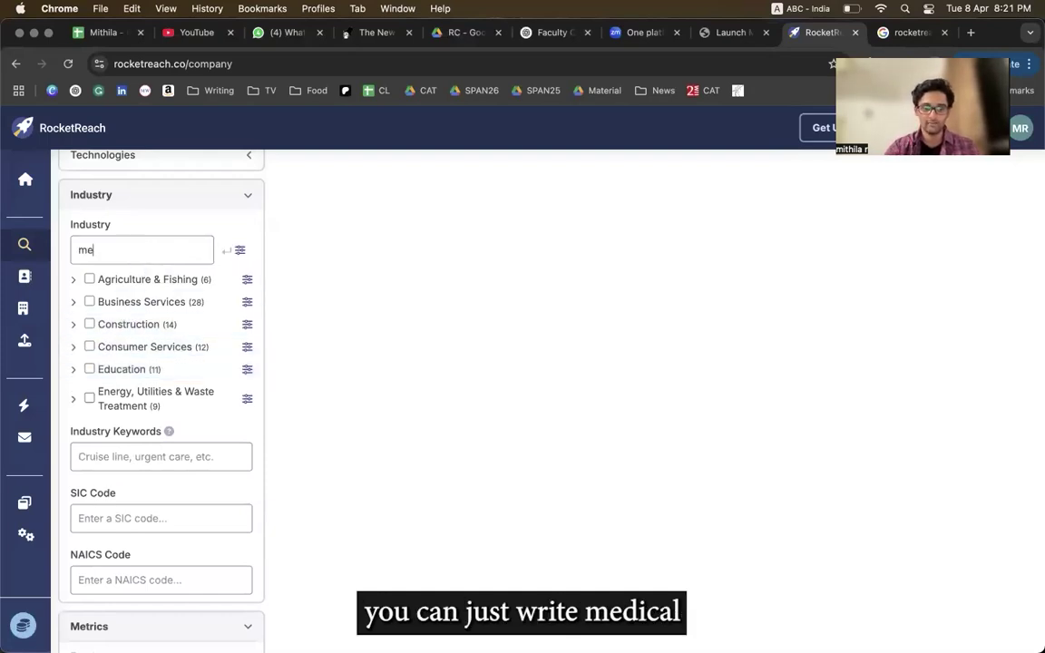
pyautogui.write('dical')
pyautogui.press('Return')
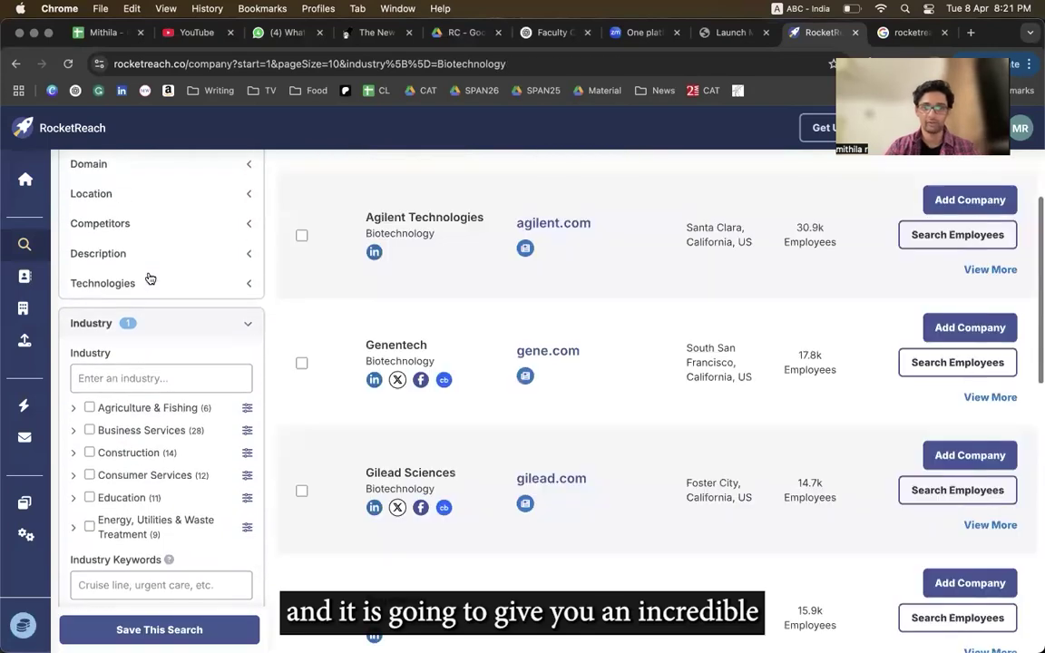
# - Expand the Location filter and restrict the company results to US > States
pyautogui.scroll(3, 363, 381)
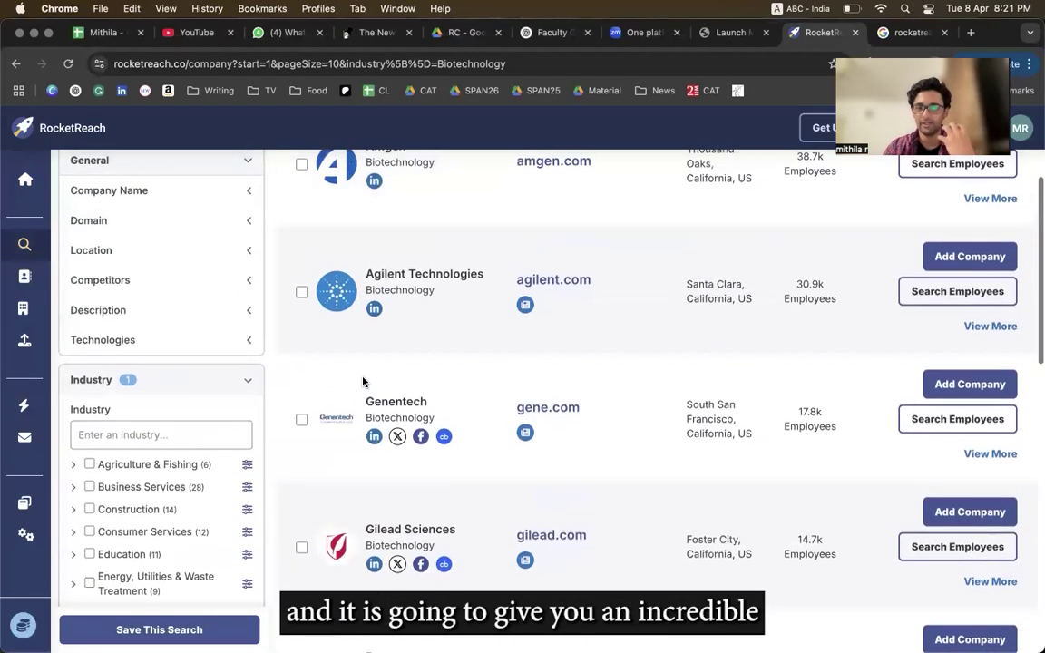
pyautogui.scroll(2, 363, 381)
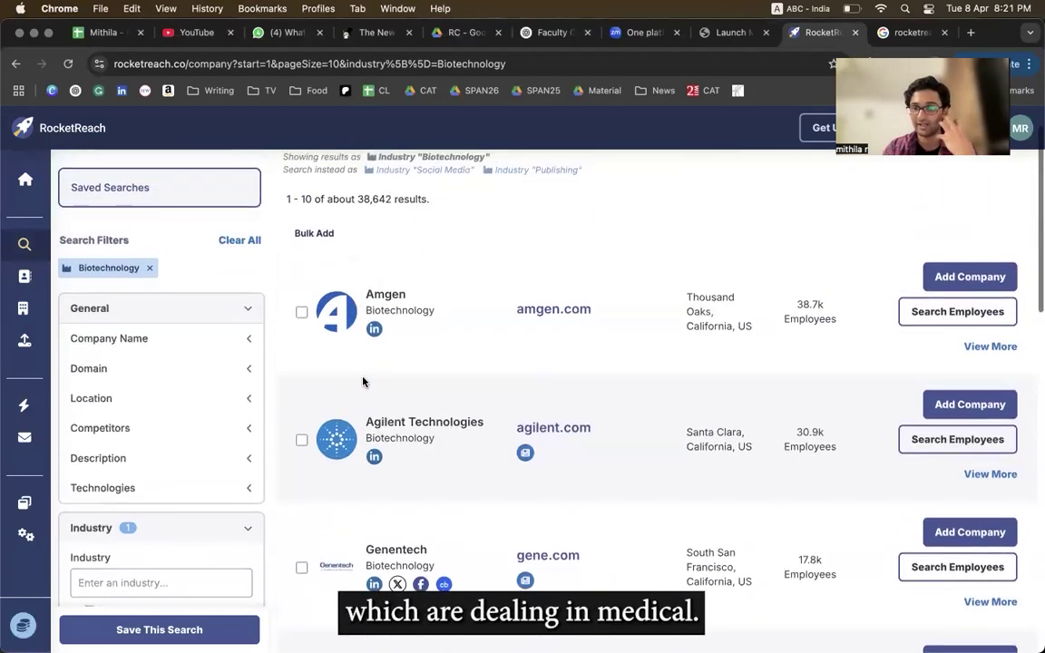
pyautogui.click(110, 401)
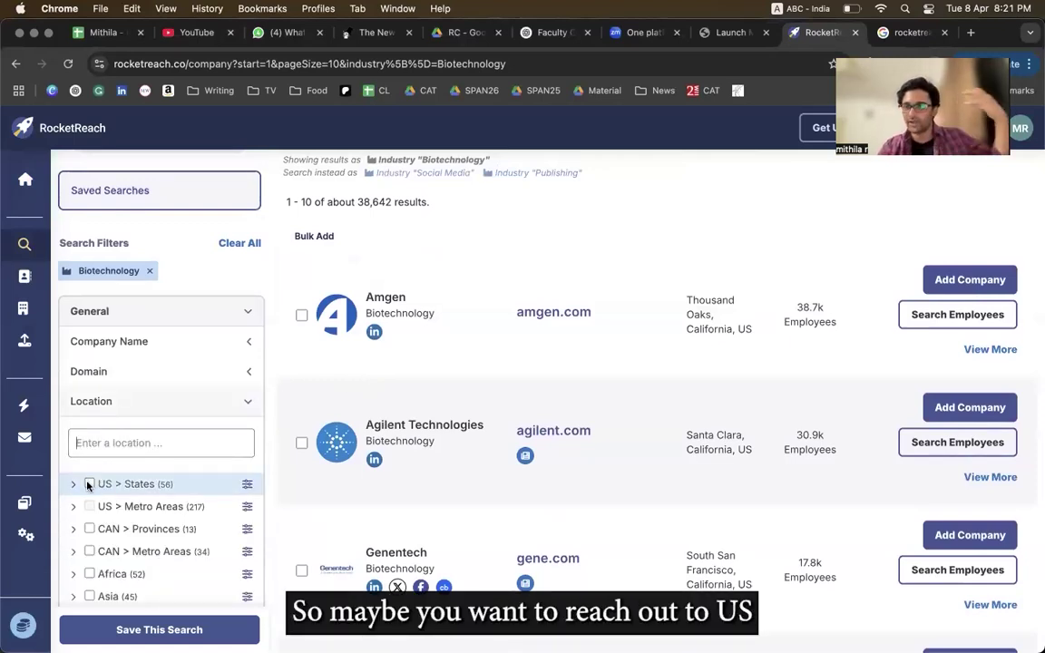
pyautogui.click(89, 484)
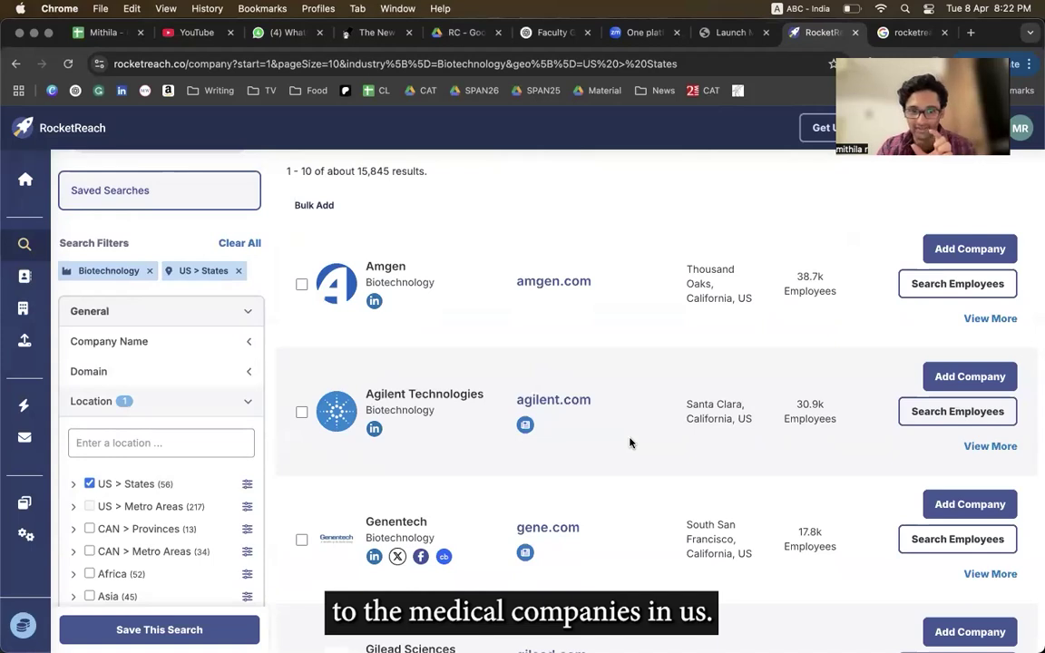
# - Browse the filtered biotechnology companies and open Genentech's LinkedIn page from its result entry
pyautogui.scroll(-5, 516, 430)
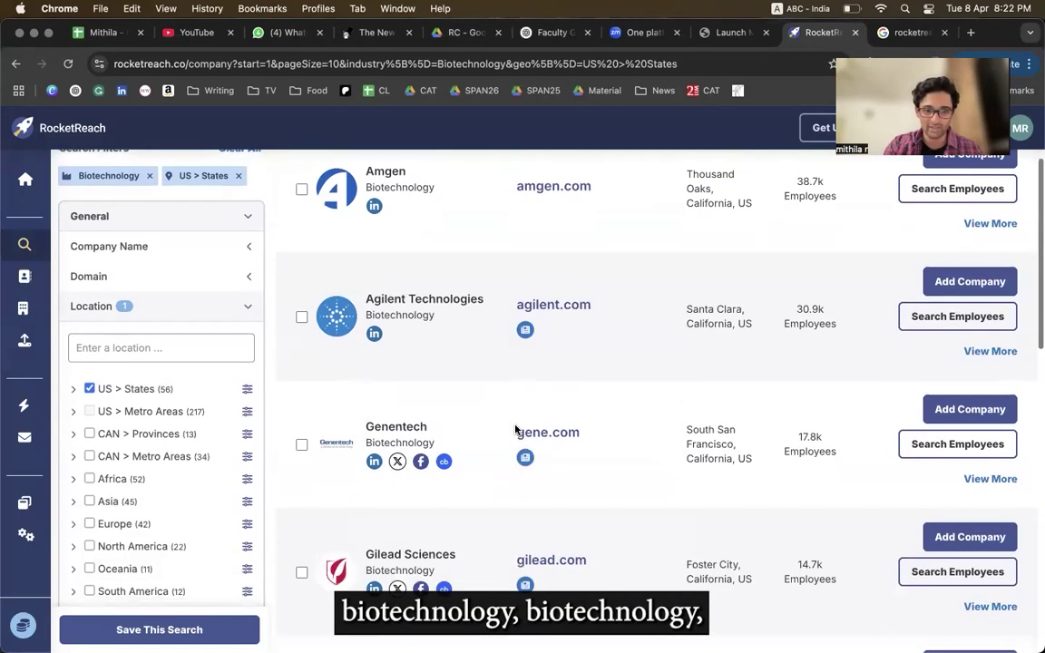
pyautogui.scroll(-3, 563, 535)
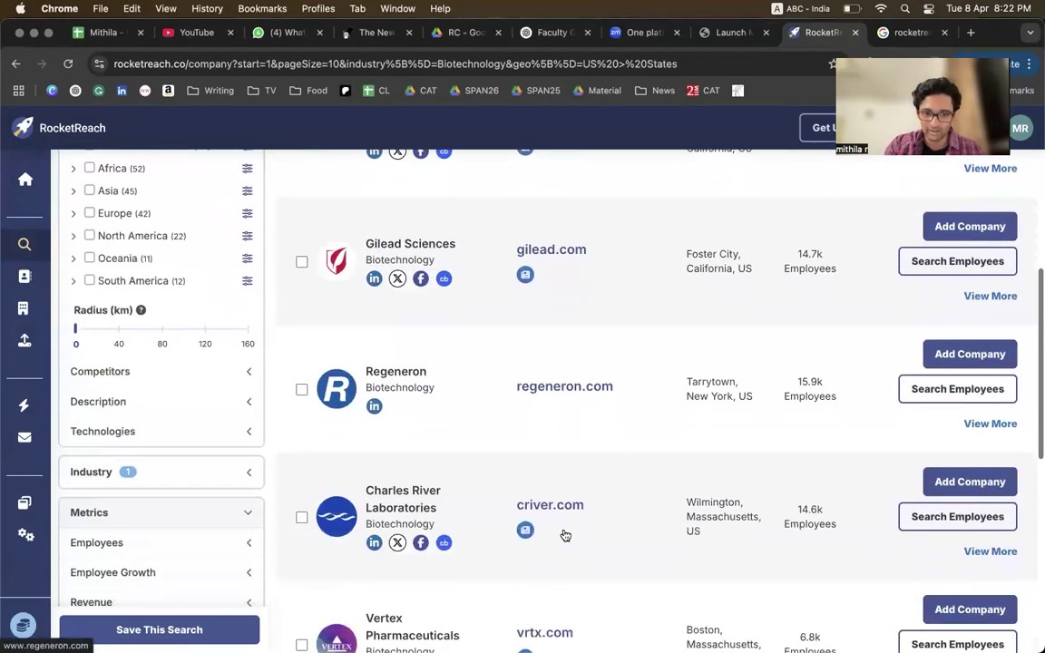
pyautogui.scroll(-3, 535, 535)
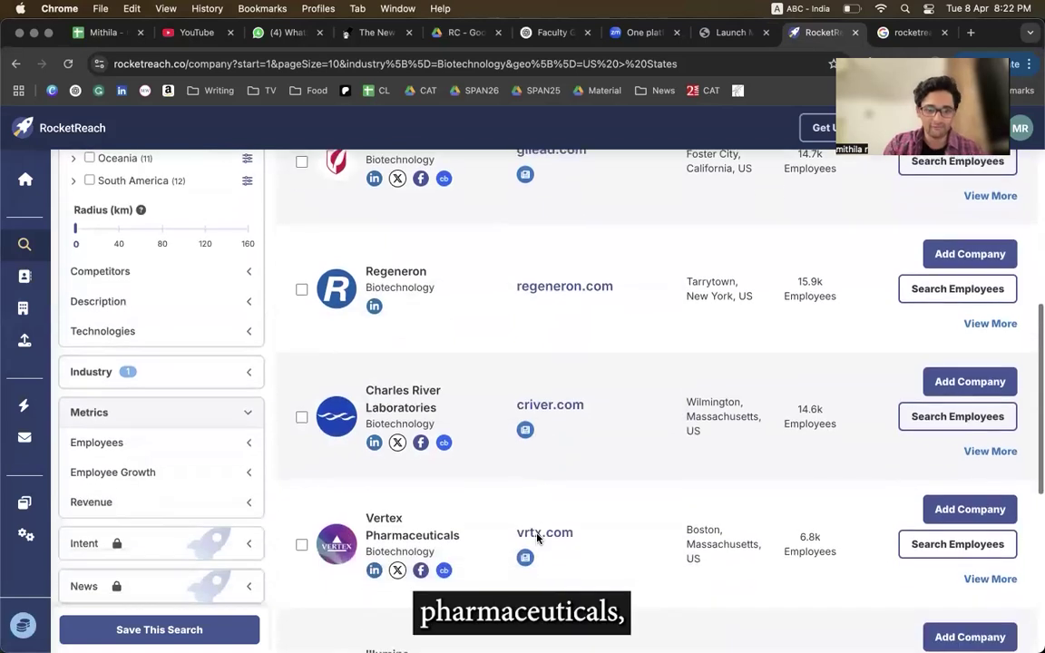
pyautogui.scroll(2, 536, 539)
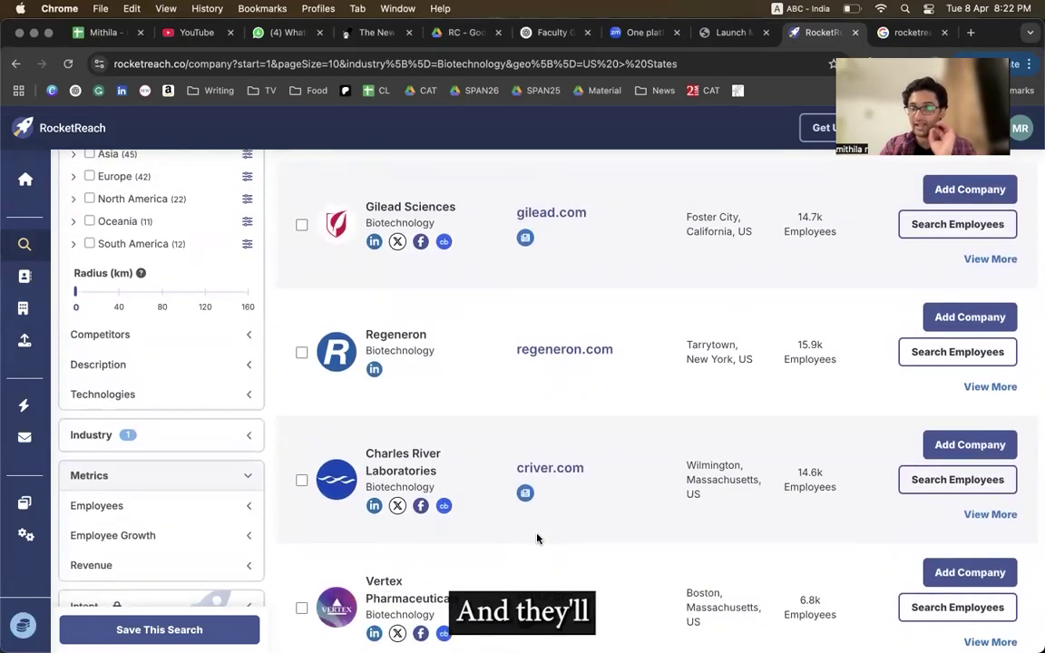
pyautogui.scroll(4, 536, 539)
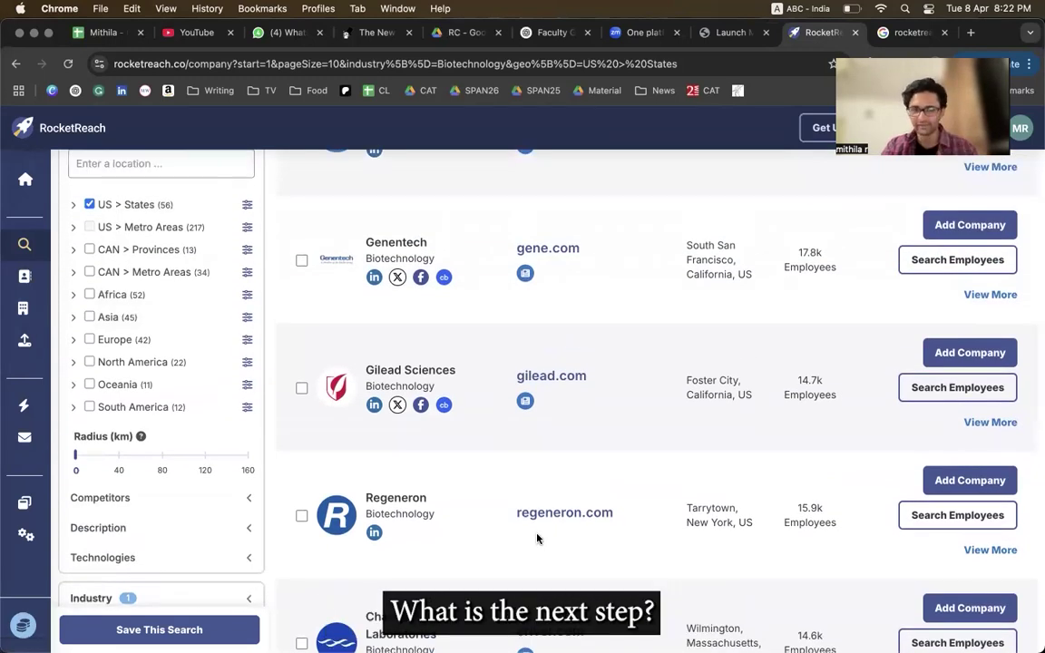
pyautogui.scroll(4, 536, 539)
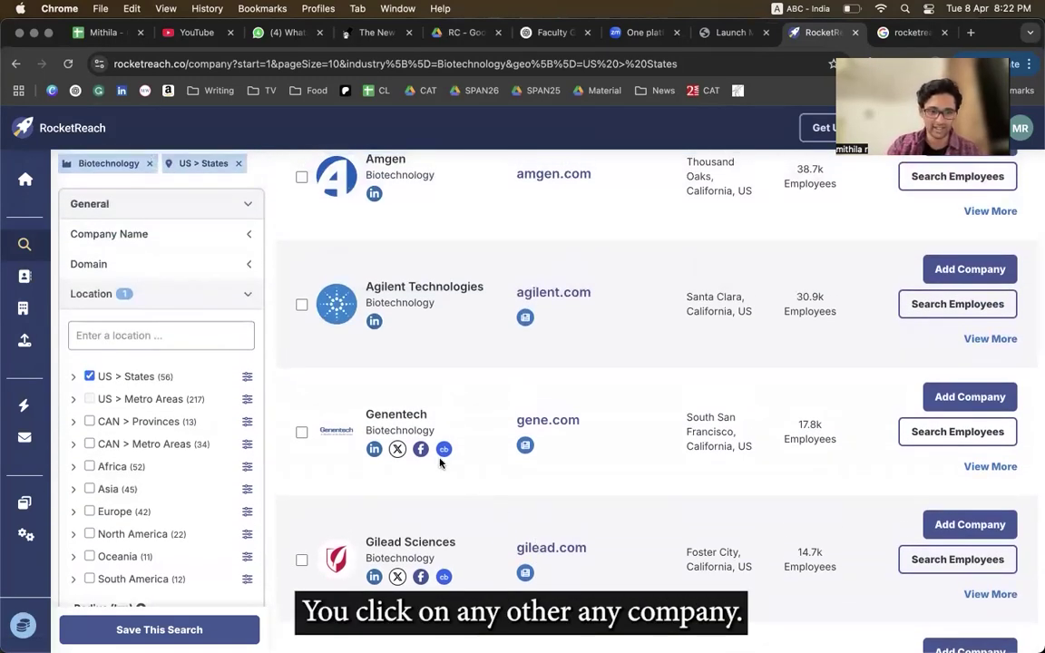
pyautogui.click(375, 456)
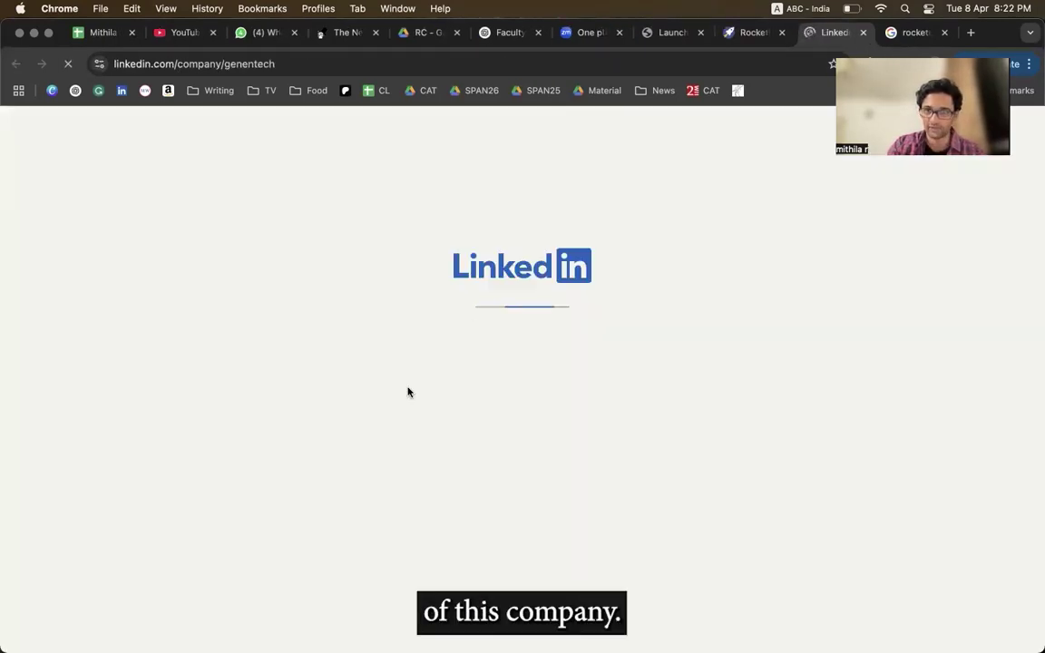
# - Return to the RocketReach company results, select Genentech and check the options offered for the selection
pyautogui.click(760, 33)
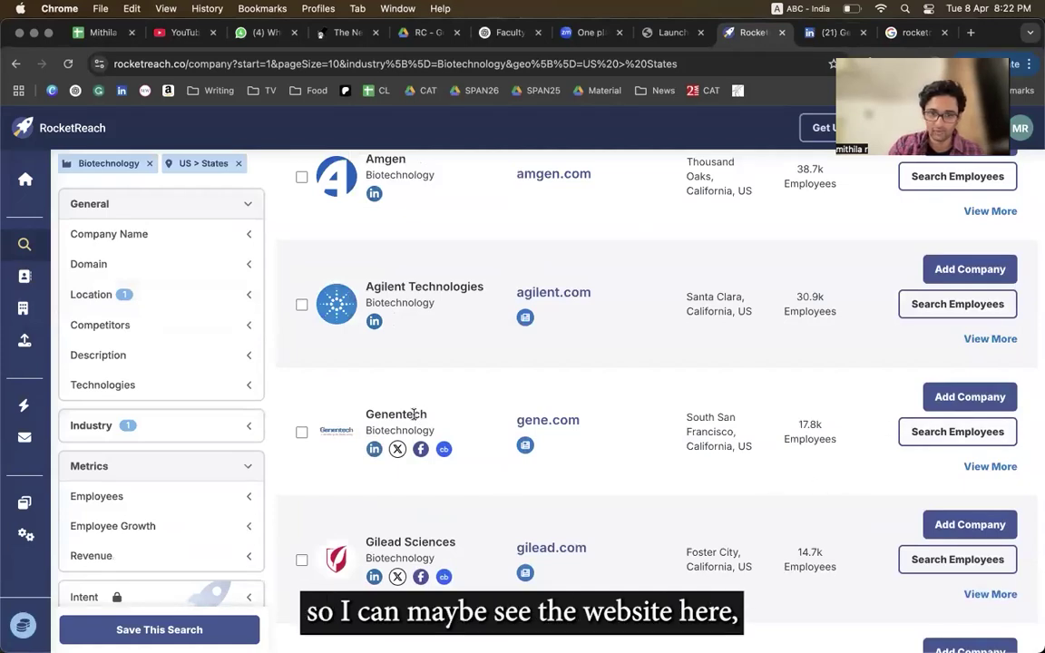
pyautogui.moveTo(528, 449)
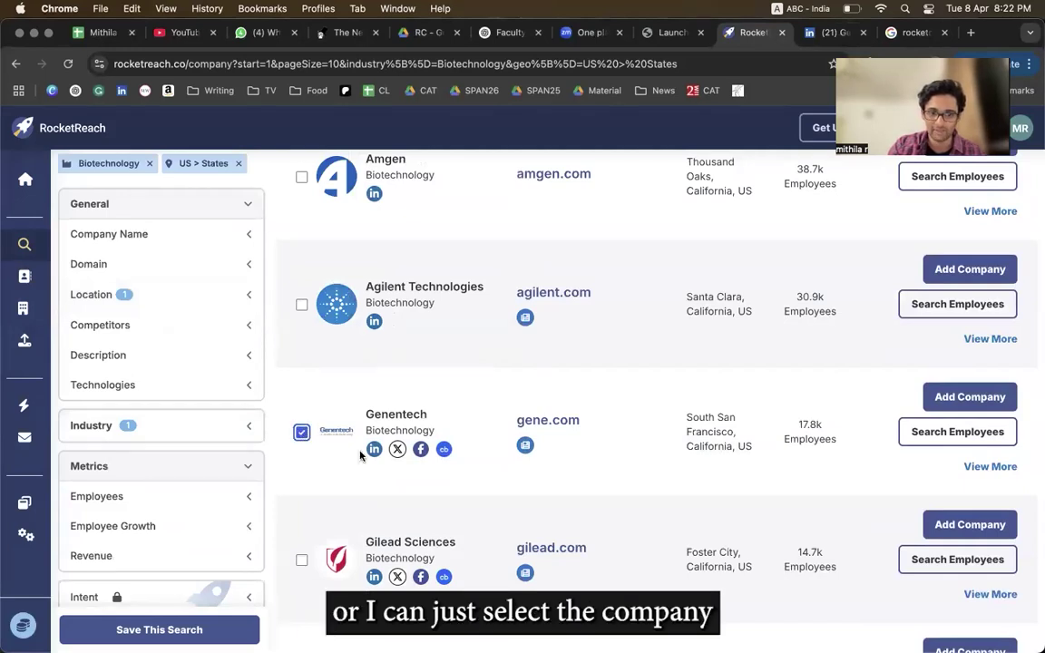
pyautogui.scroll(-10, 360, 455)
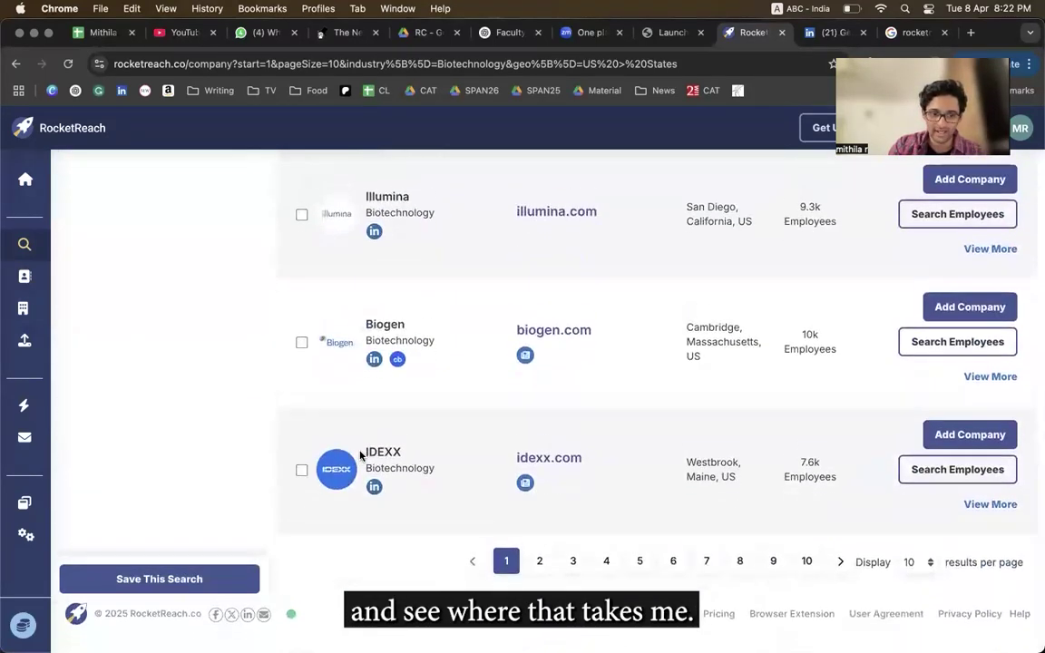
pyautogui.scroll(10, 361, 455)
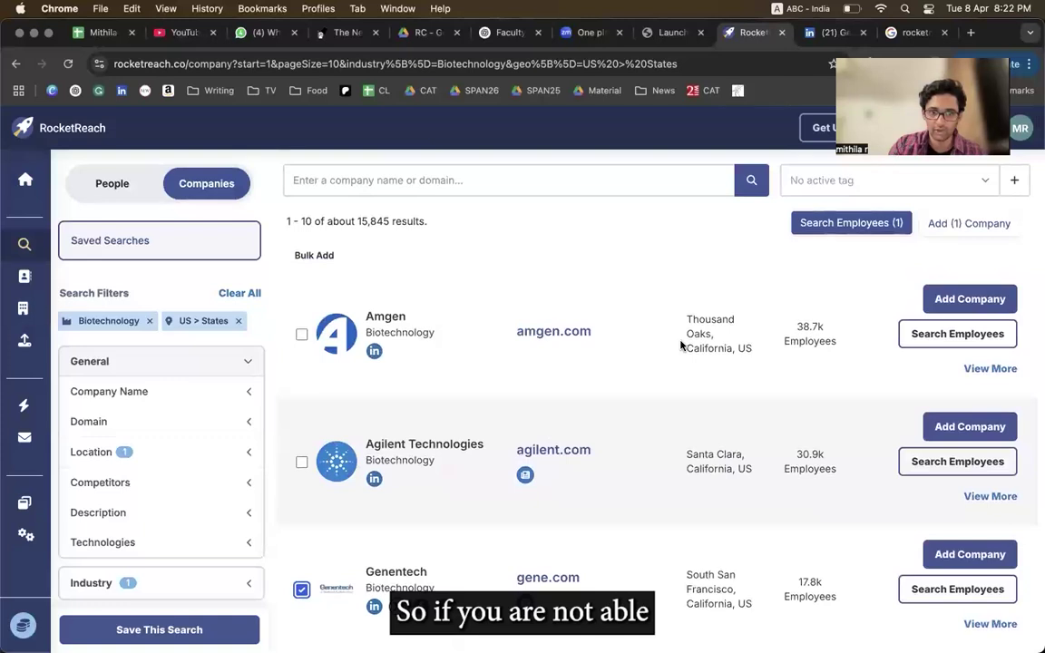
pyautogui.scroll(-2, 560, 384)
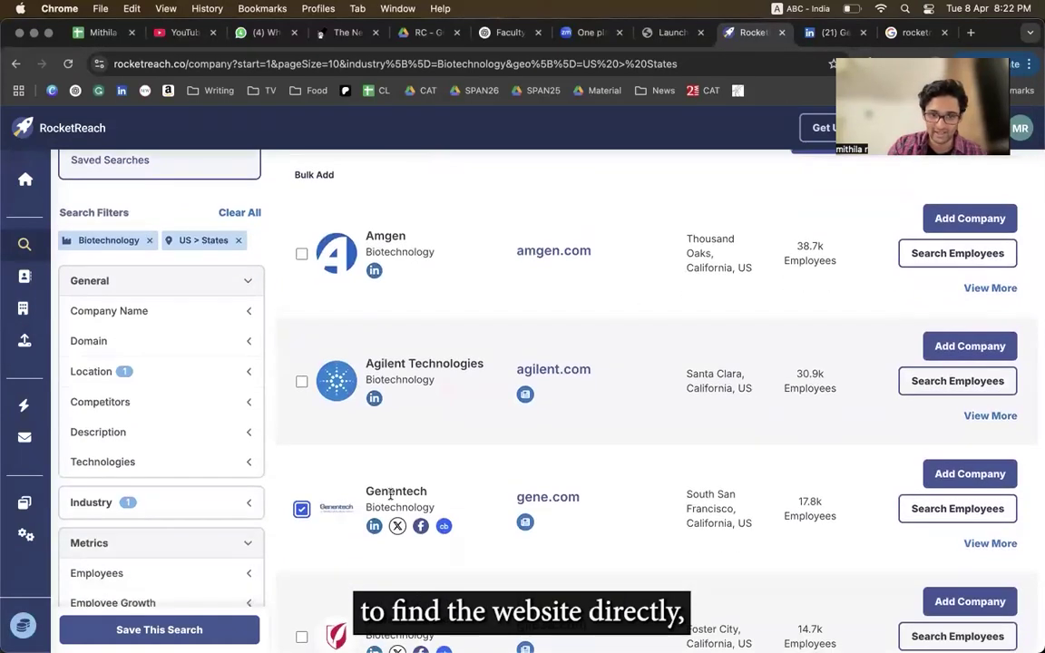
# - Switch to Genentech's LinkedIn page, visit the company website from it, and return to the LinkedIn page
pyautogui.click(831, 33)
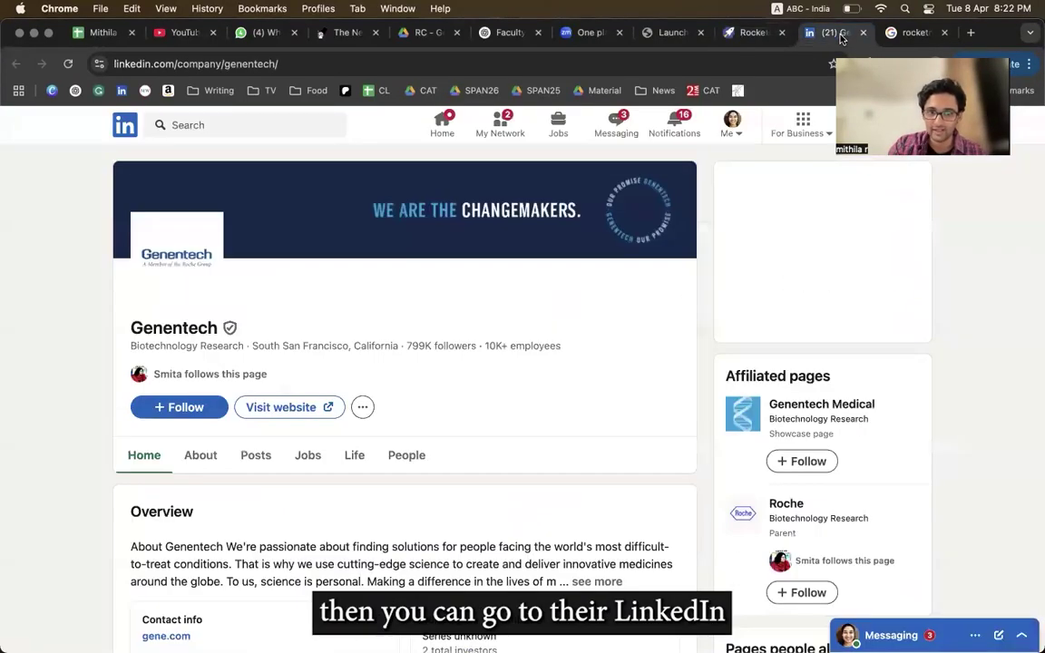
pyautogui.click(282, 416)
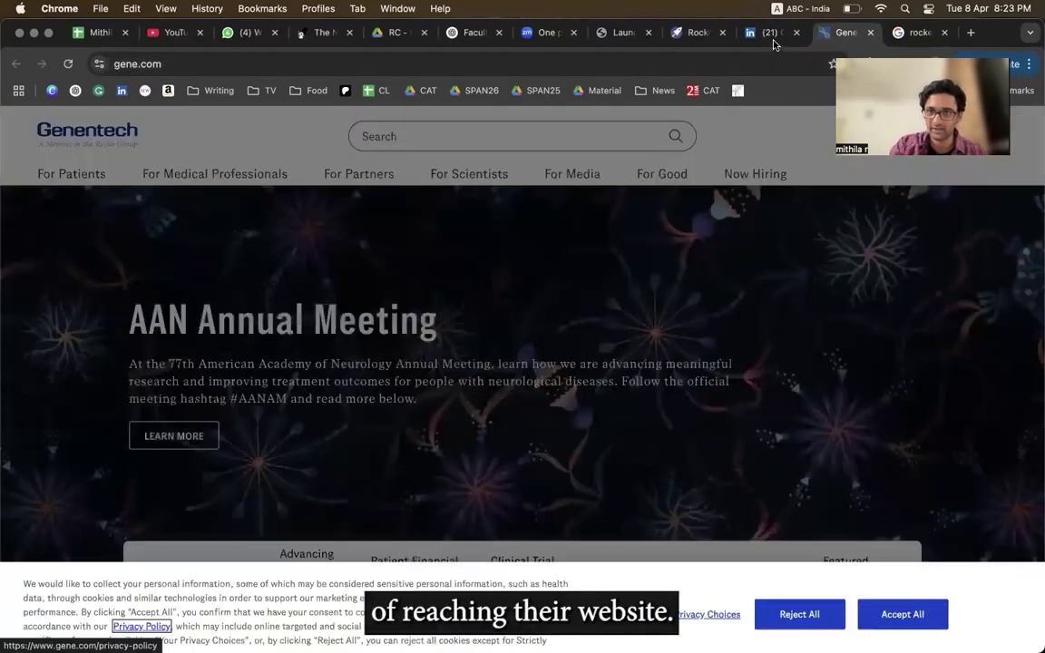
pyautogui.click(769, 33)
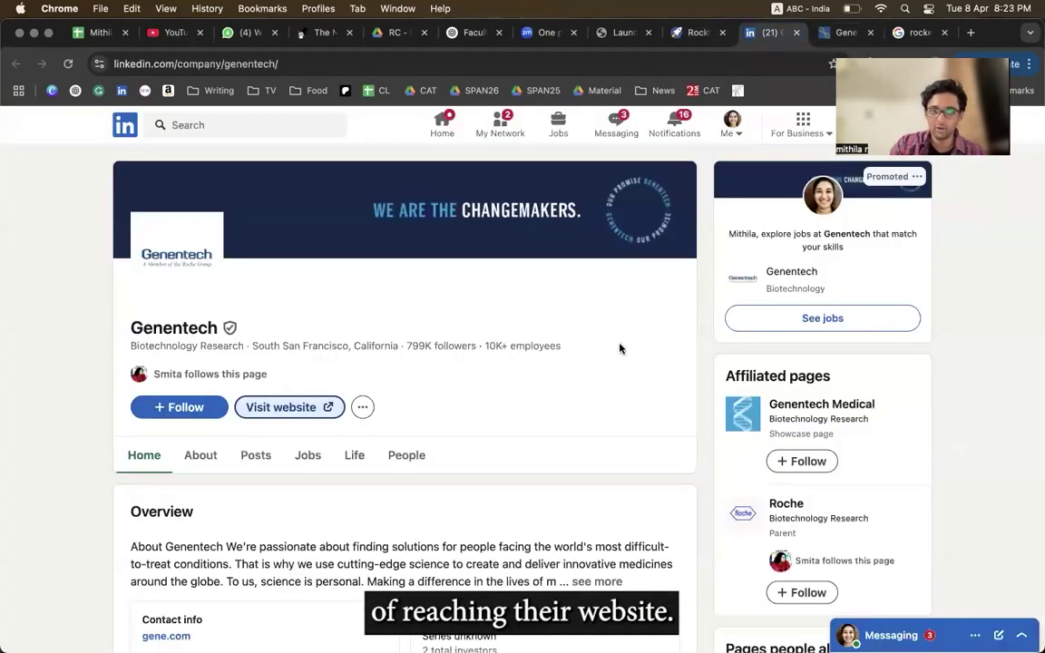
# - Open the People section of Genentech's LinkedIn page and look through the listed members for founders to contact
pyautogui.moveTo(185, 625)
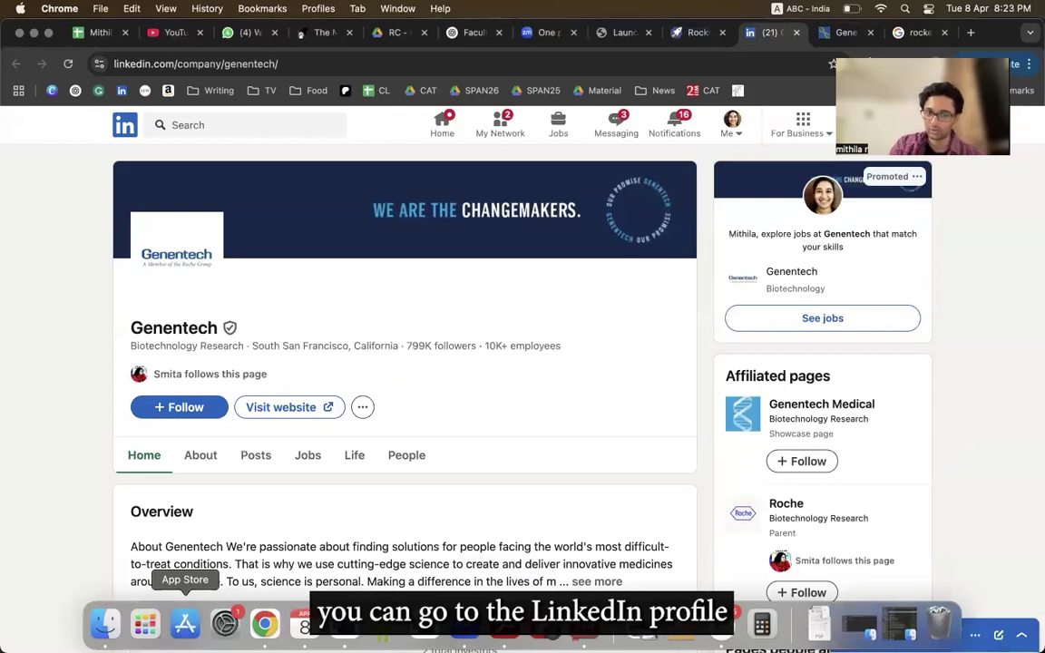
pyautogui.click(397, 464)
pyautogui.scroll(-3, 520, 450)
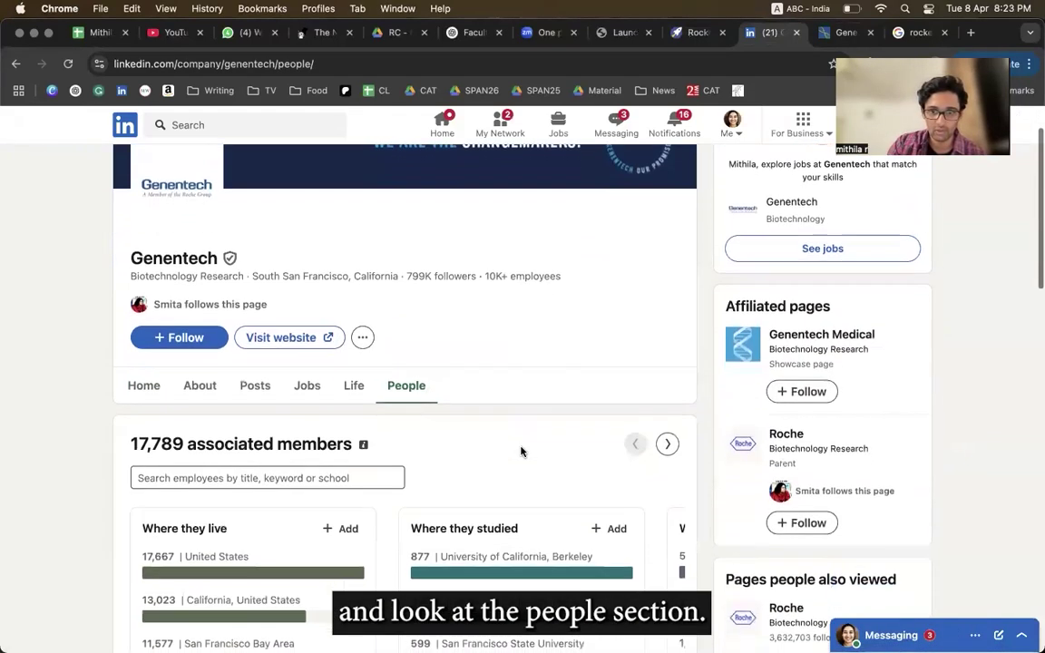
pyautogui.scroll(-8, 521, 451)
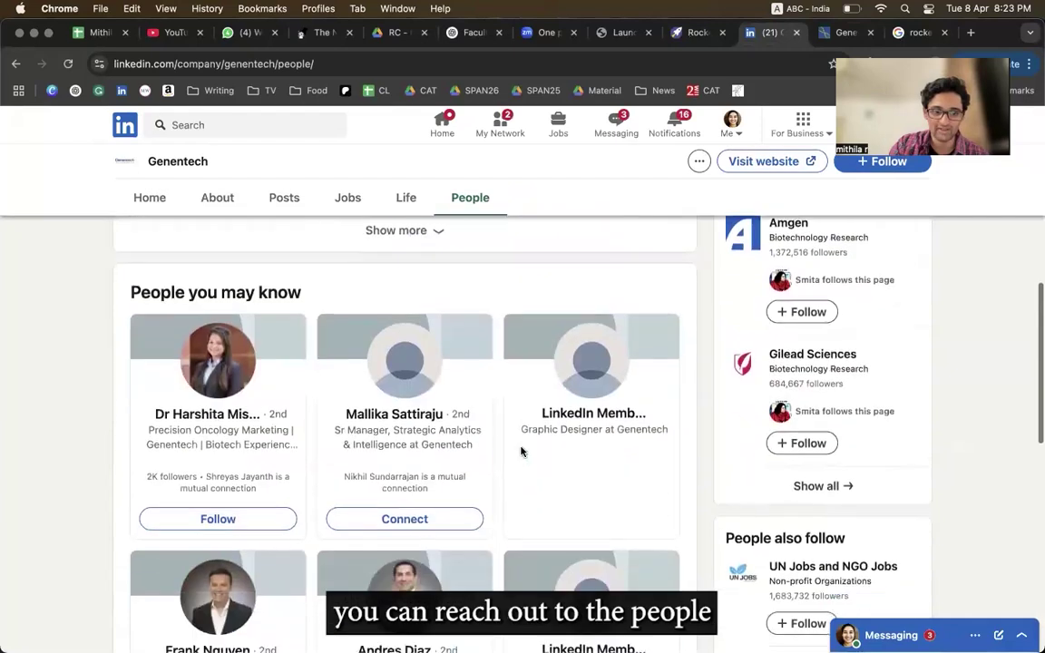
pyautogui.scroll(-2, 520, 451)
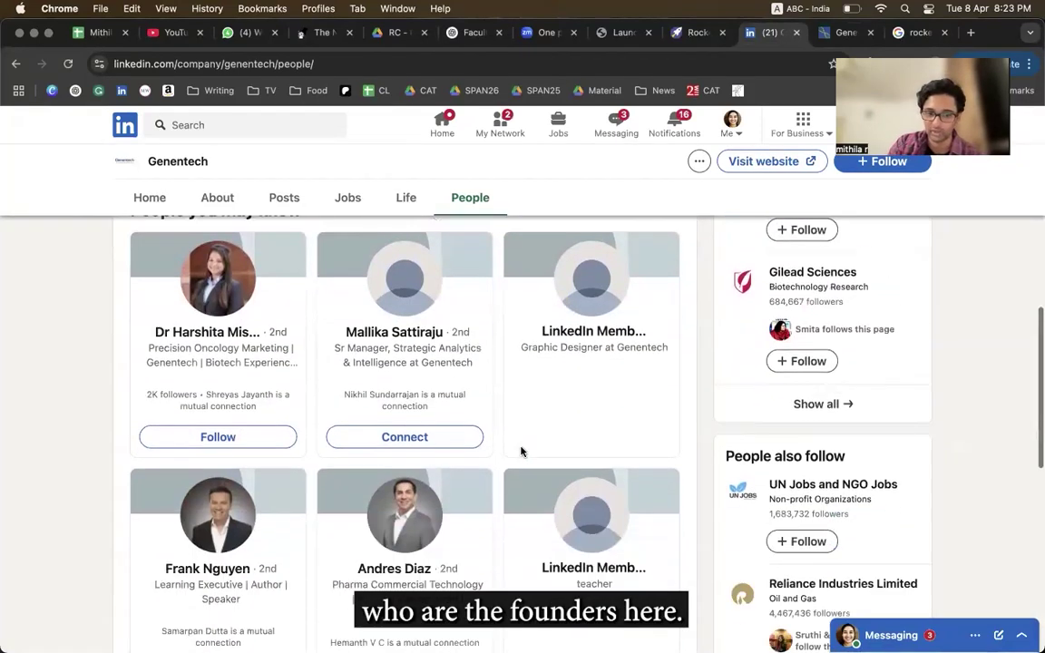
pyautogui.scroll(-5, 521, 451)
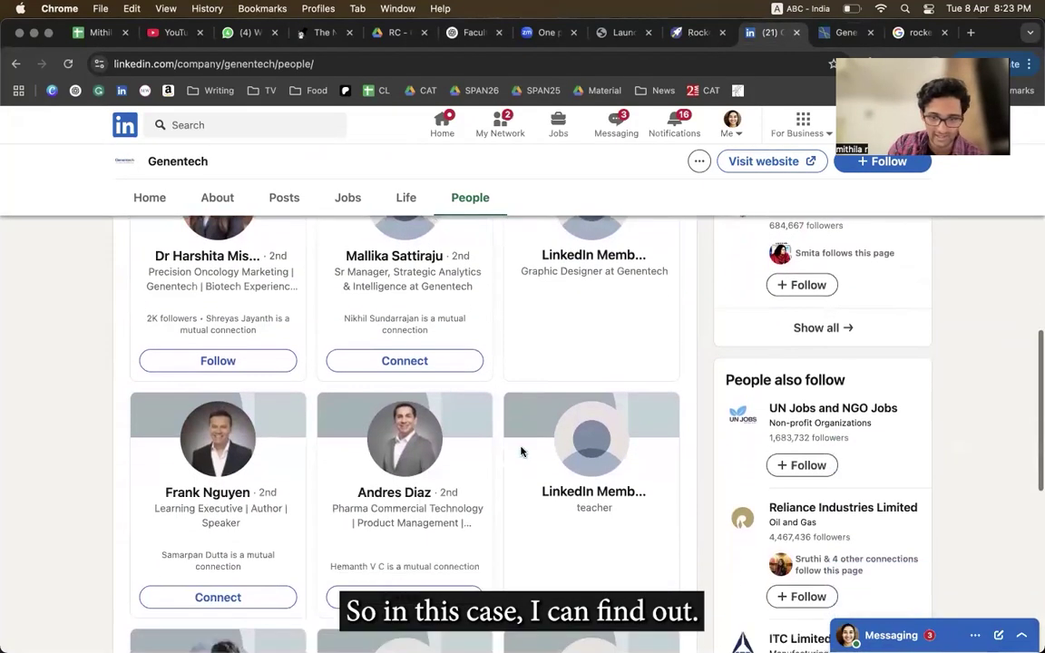
pyautogui.scroll(-7, 521, 451)
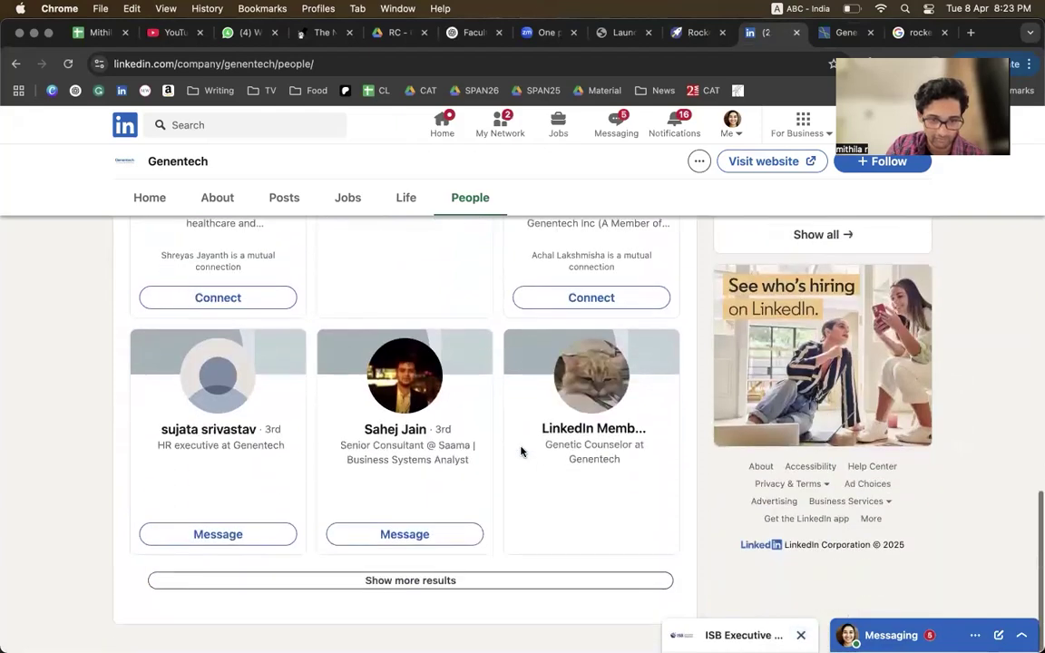
pyautogui.scroll(20, 521, 451)
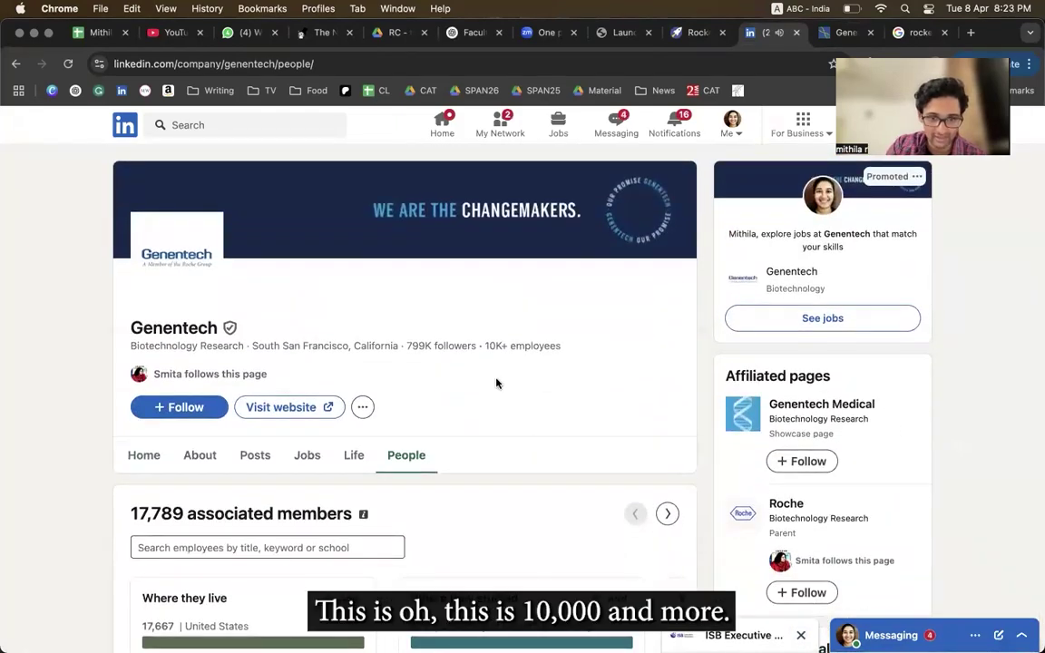
pyautogui.scroll(-15, 501, 366)
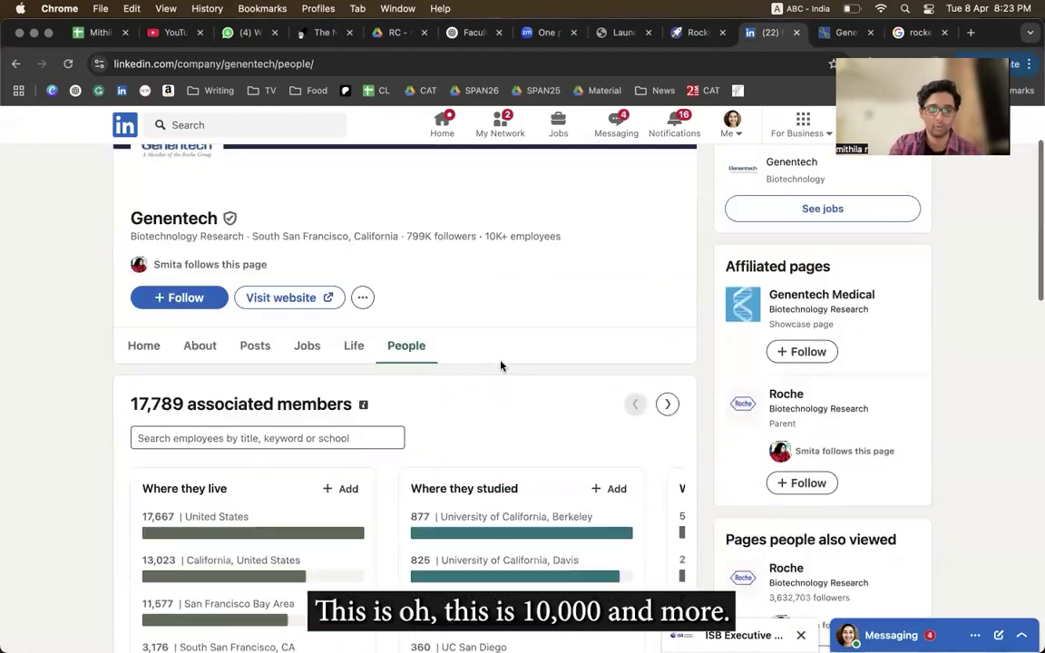
pyautogui.scroll(-15, 503, 367)
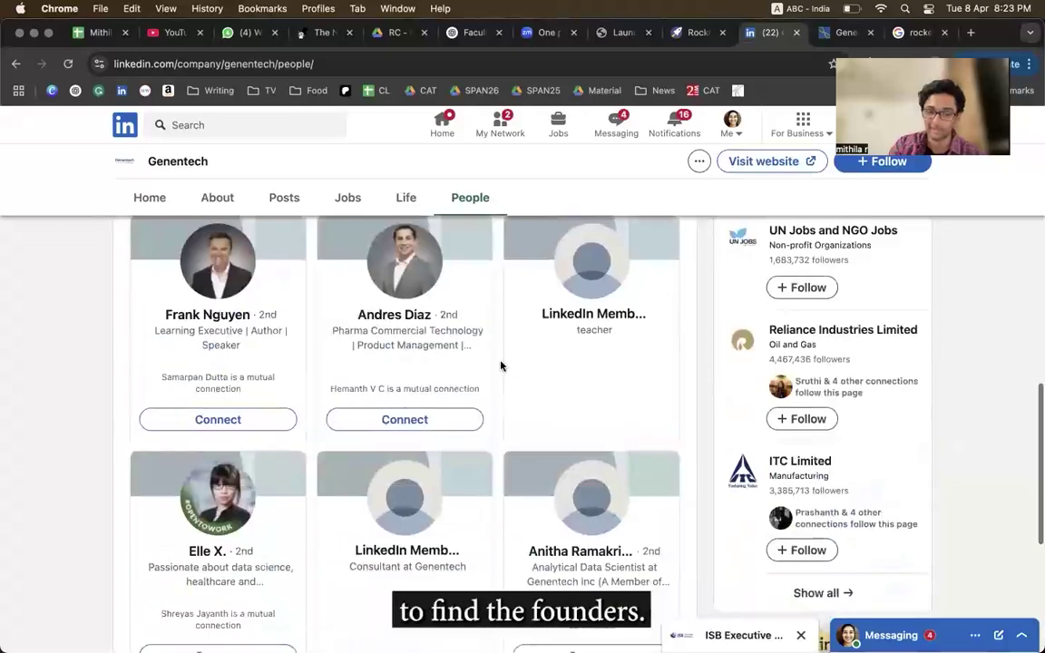
# - Switch to Genentech's website, reject the cookies and look through the homepage for the founders' names
pyautogui.click(819, 34)
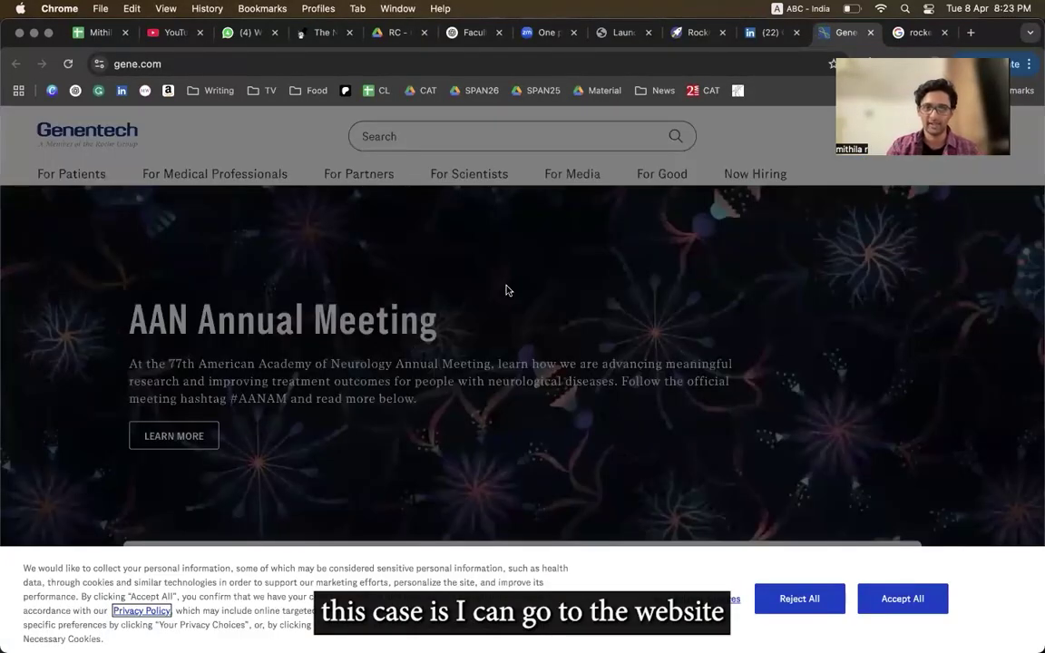
pyautogui.scroll(-10, 609, 273)
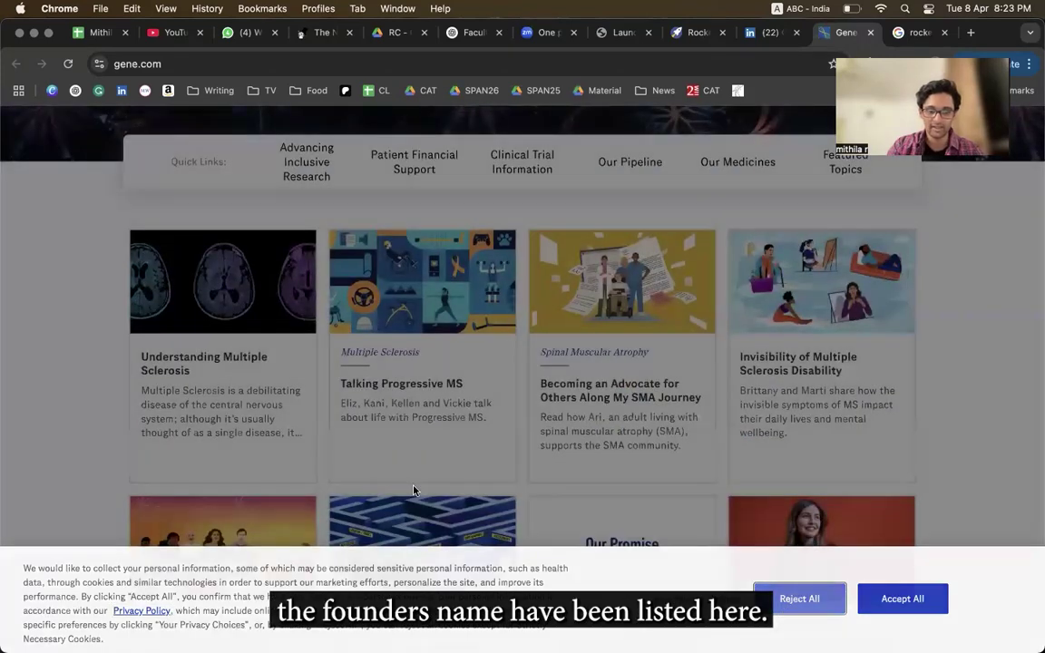
pyautogui.click(782, 610)
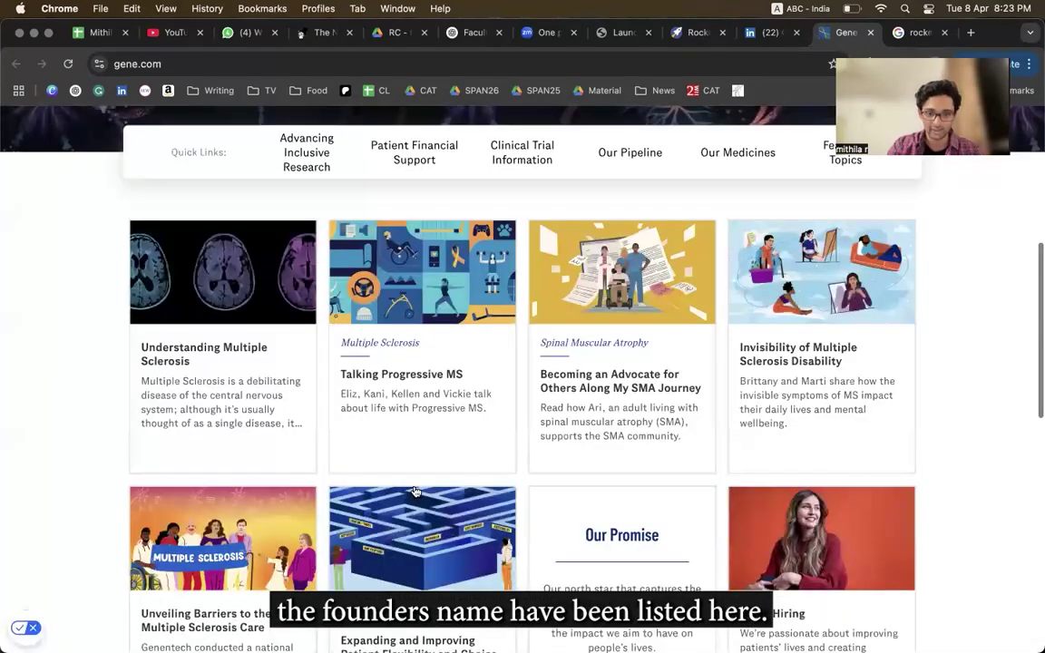
pyautogui.scroll(-10, 414, 491)
pyautogui.scroll(15, 414, 491)
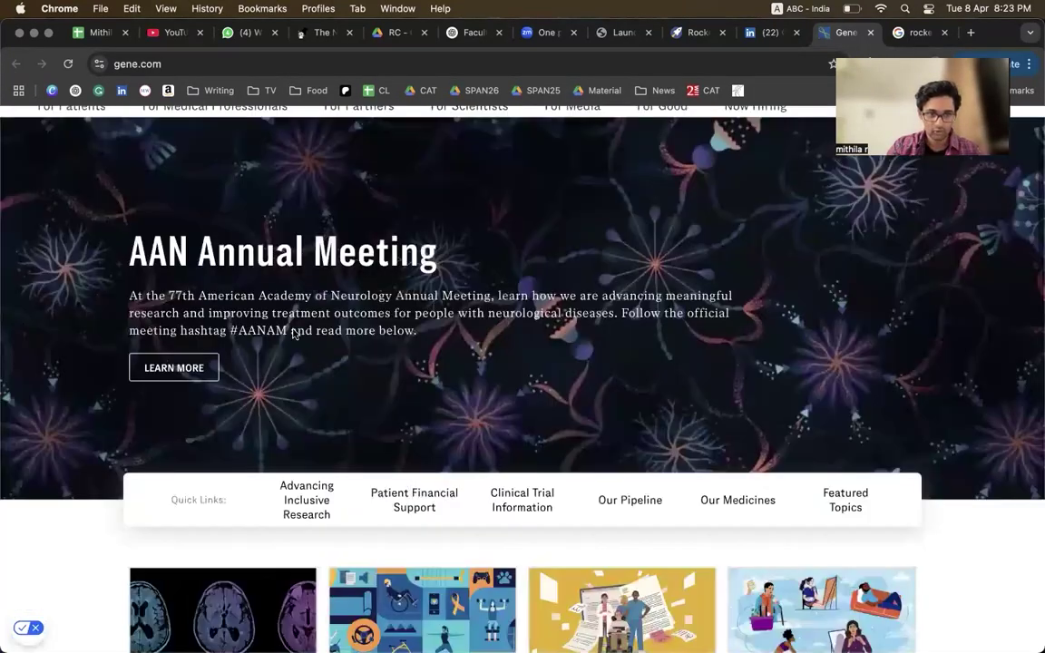
pyautogui.scroll(2, 295, 333)
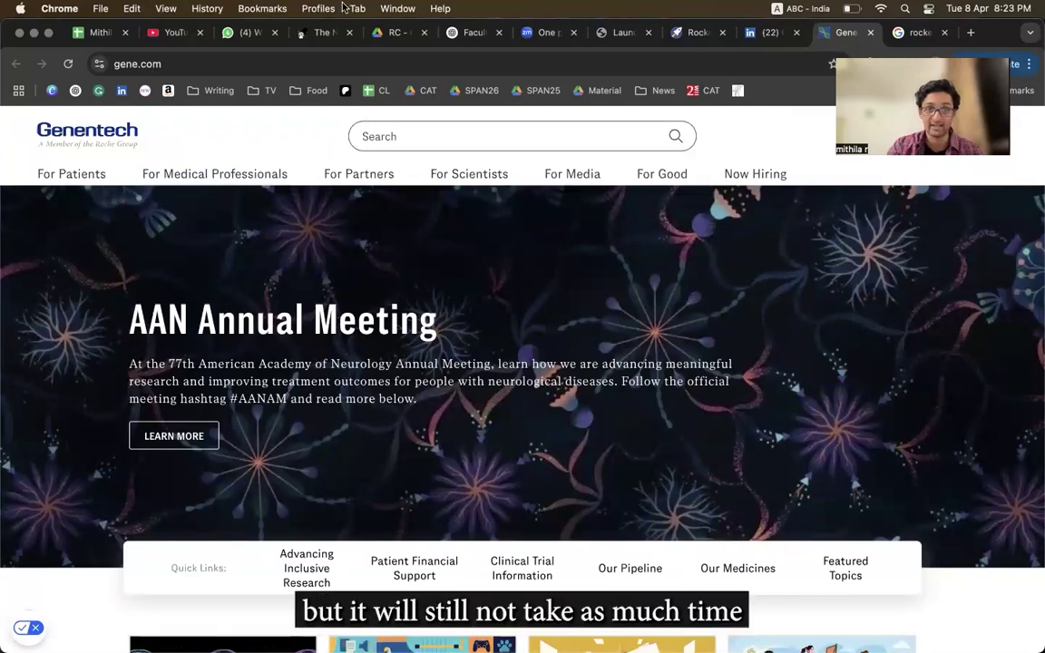
pyautogui.scroll(-1, 481, 378)
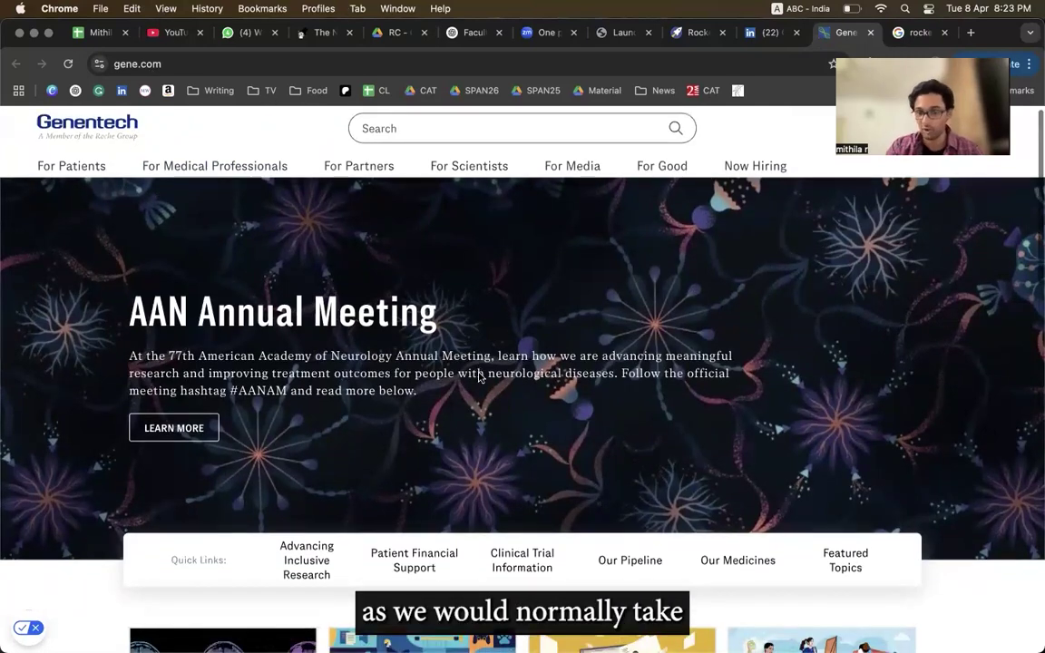
pyautogui.scroll(-8, 480, 377)
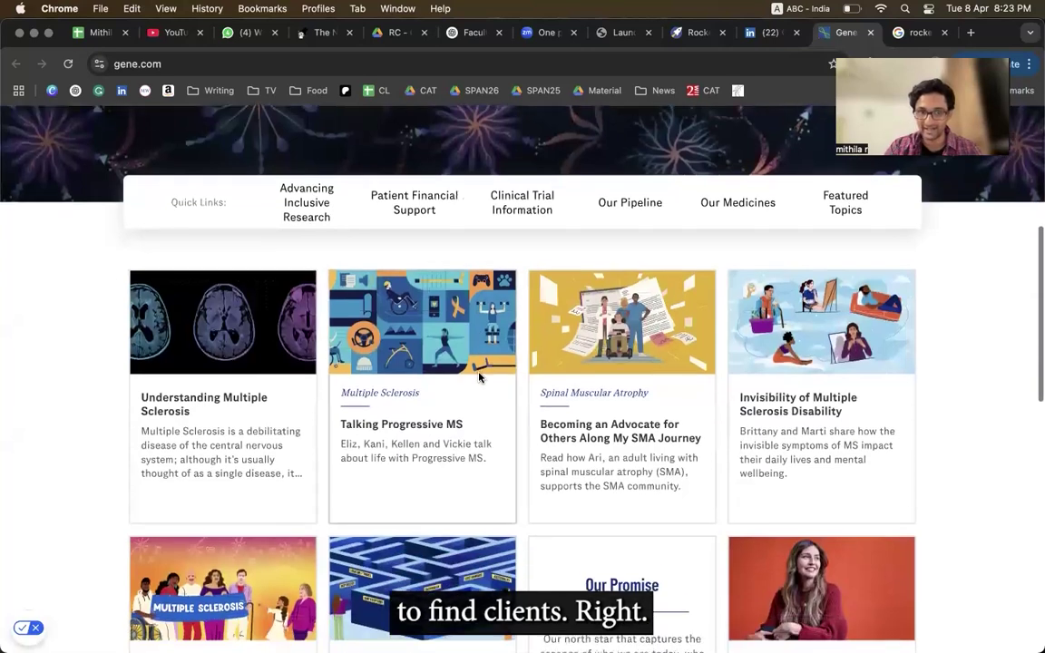
pyautogui.scroll(9, 481, 377)
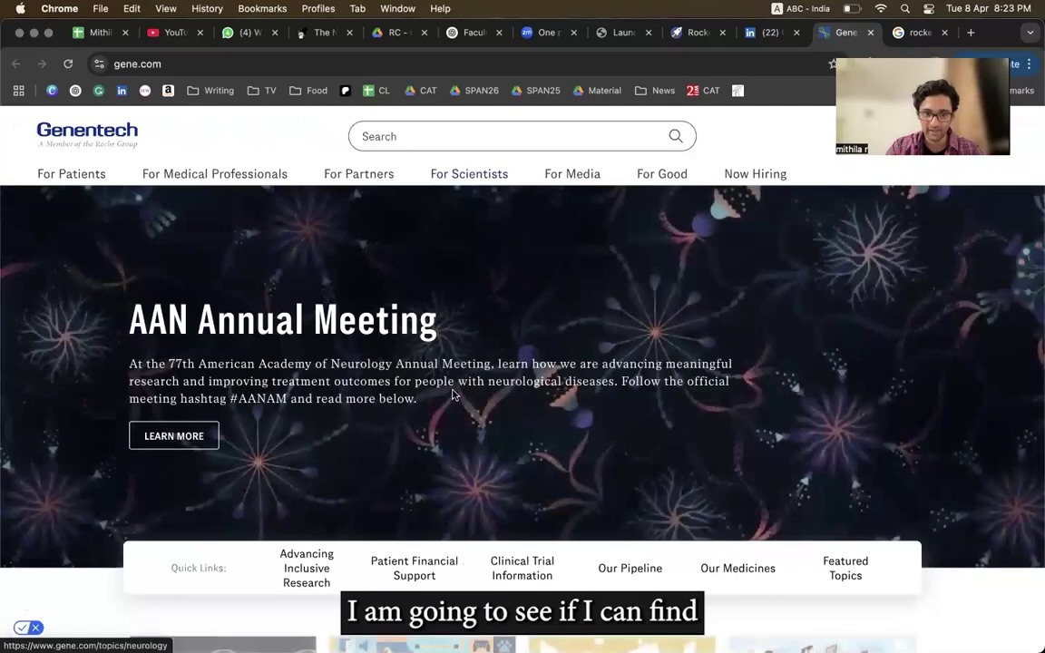
pyautogui.scroll(-12, 453, 395)
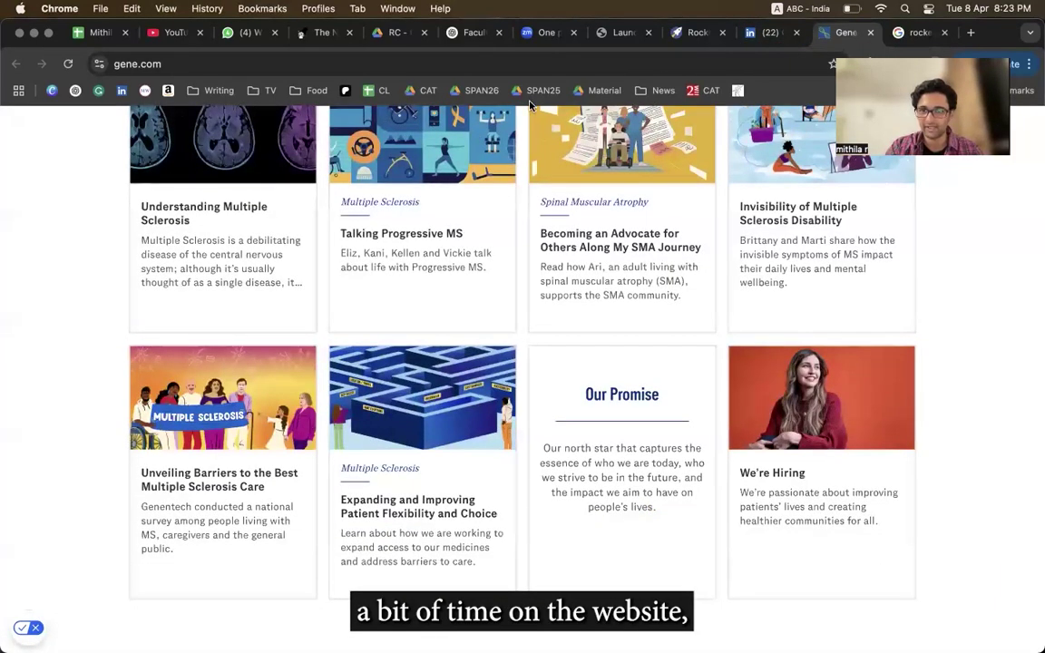
# - Return to the People section of Genentech's LinkedIn page, search the members by the keyword "founder" and look through the matches
pyautogui.click(755, 34)
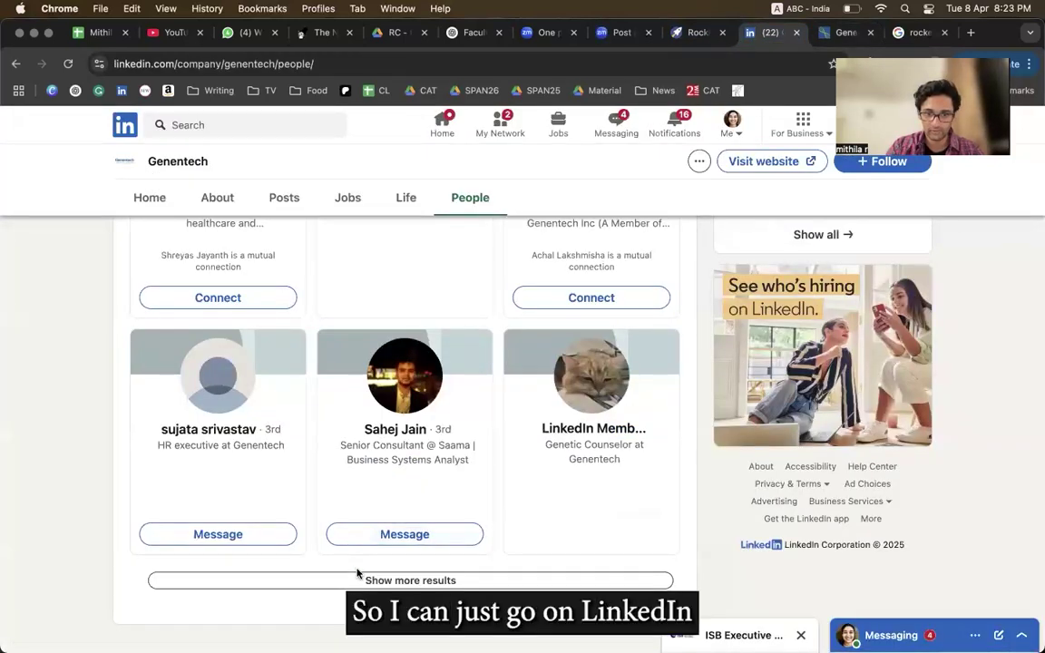
pyautogui.scroll(1, 332, 497)
pyautogui.scroll(-5, 331, 500)
pyautogui.scroll(10, 331, 500)
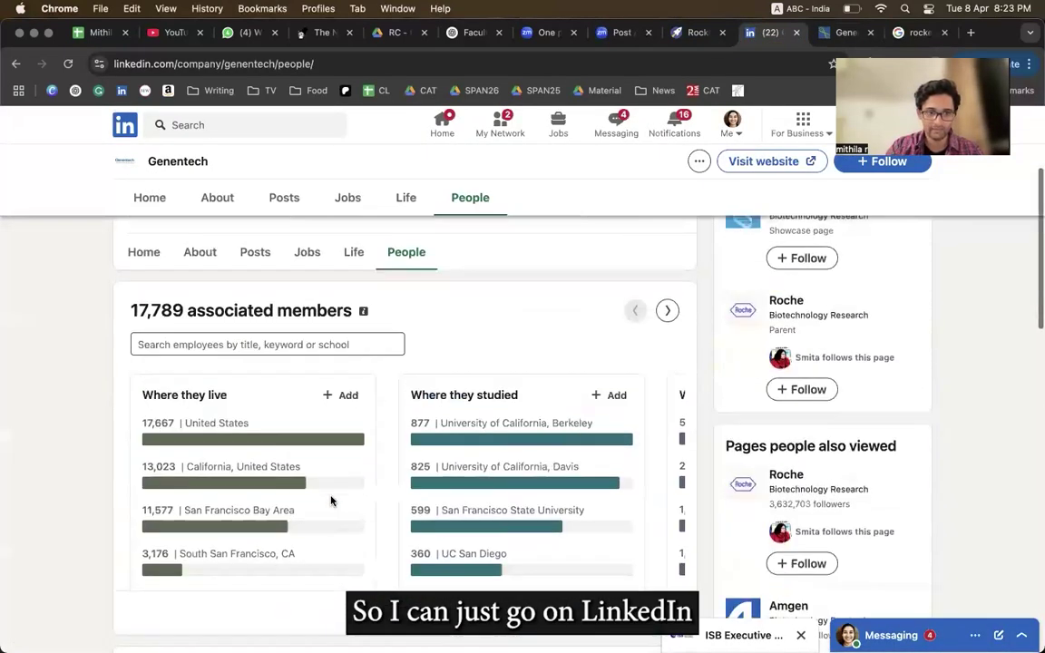
pyautogui.click(250, 345)
pyautogui.write('fou')
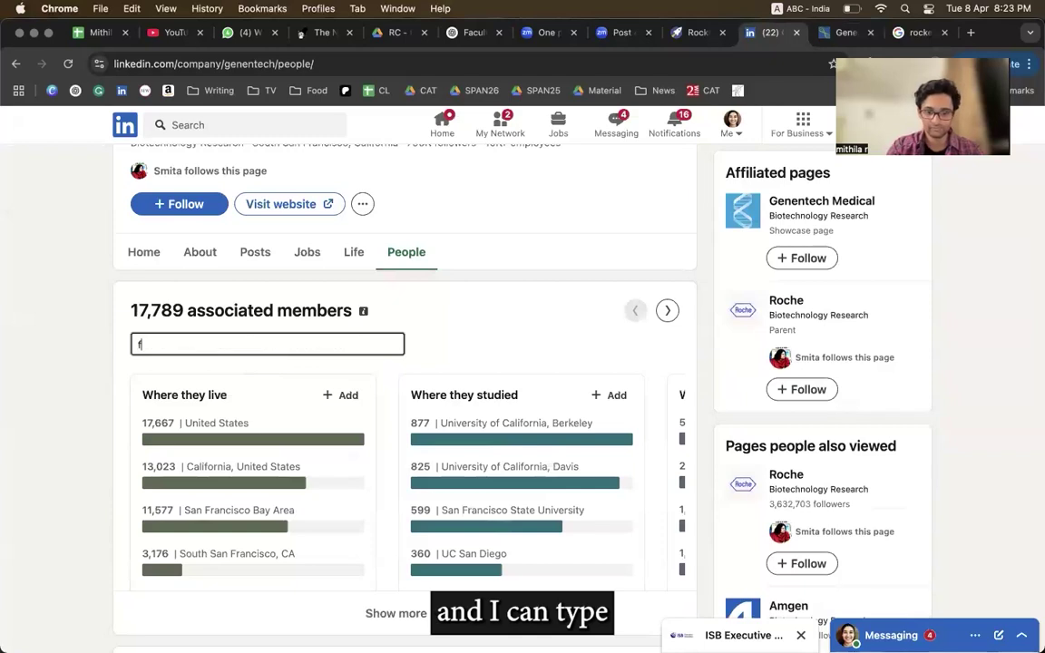
pyautogui.press('Return')
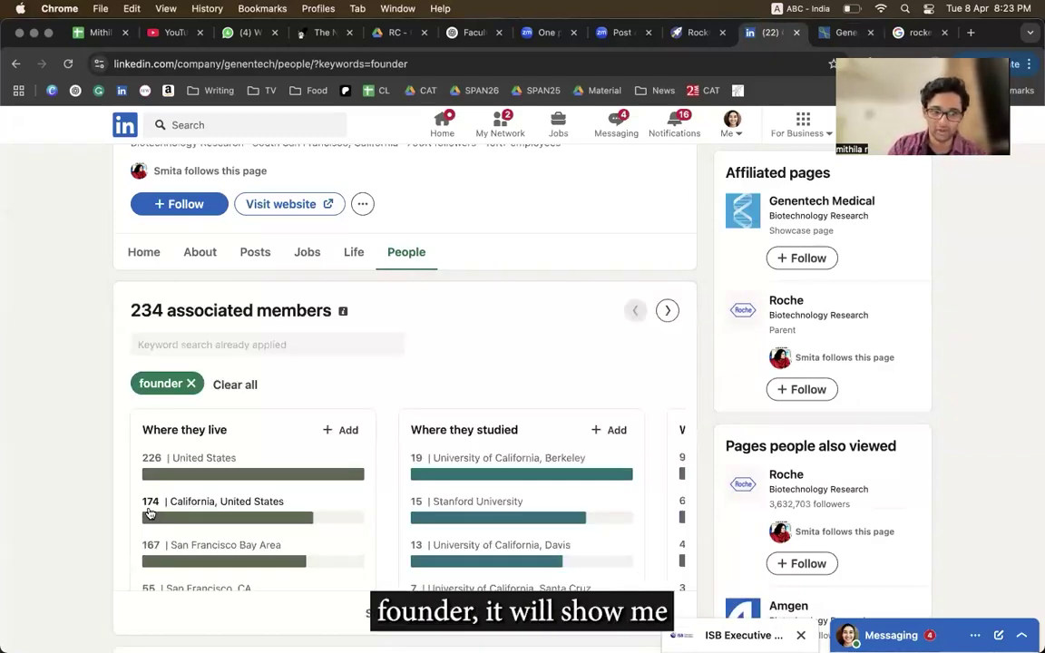
pyautogui.scroll(-3, 89, 446)
pyautogui.scroll(-3, 89, 447)
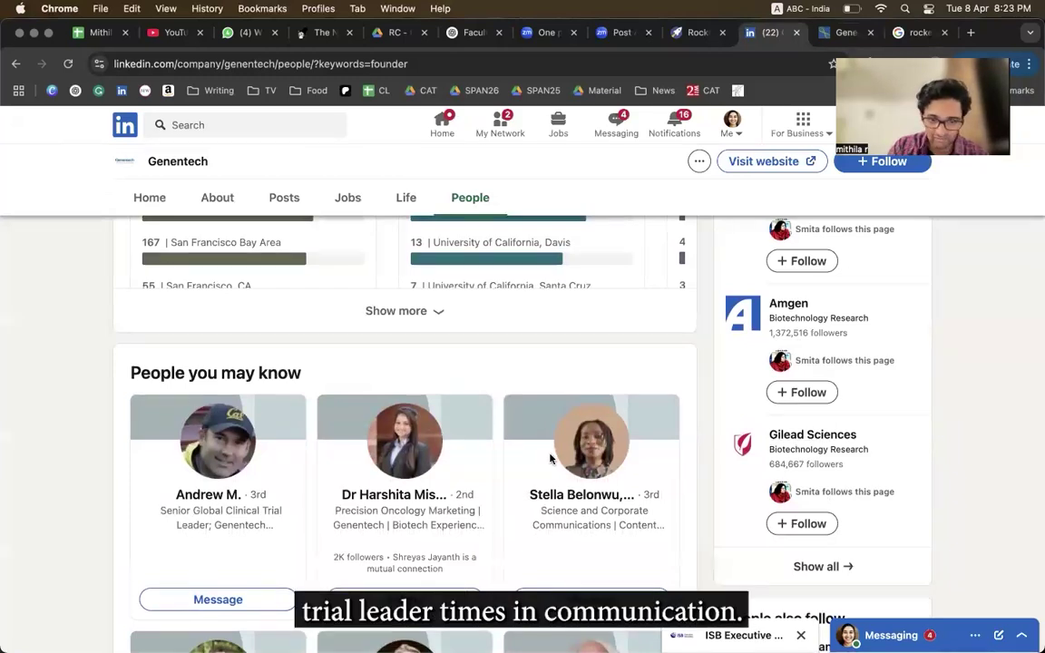
pyautogui.scroll(-5, 550, 459)
pyautogui.scroll(10, 552, 460)
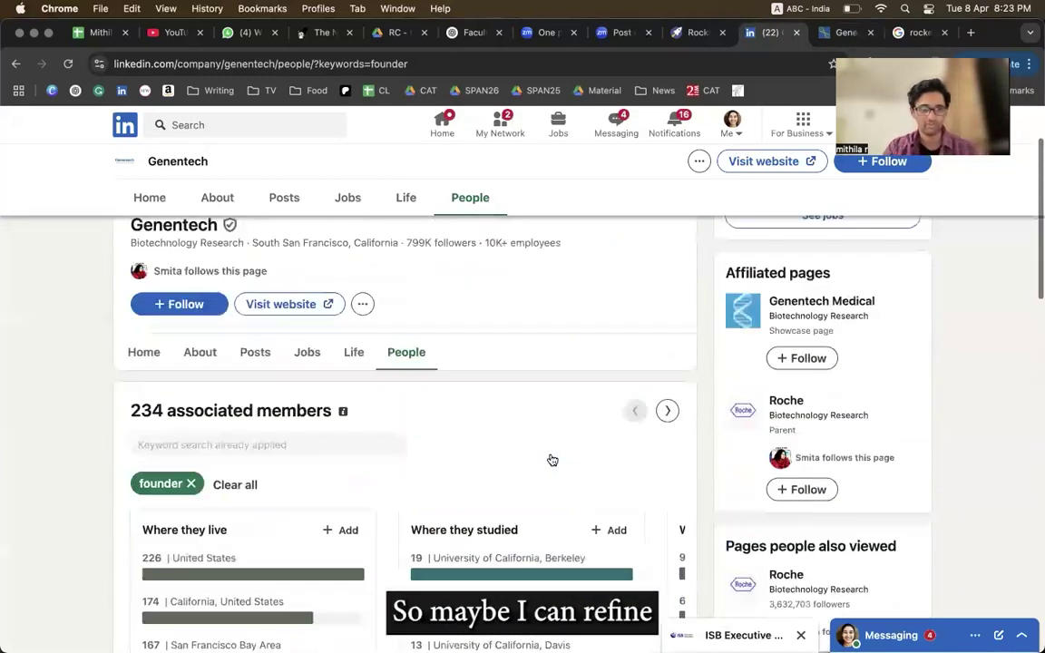
pyautogui.scroll(2, 553, 460)
pyautogui.scroll(-2, 257, 461)
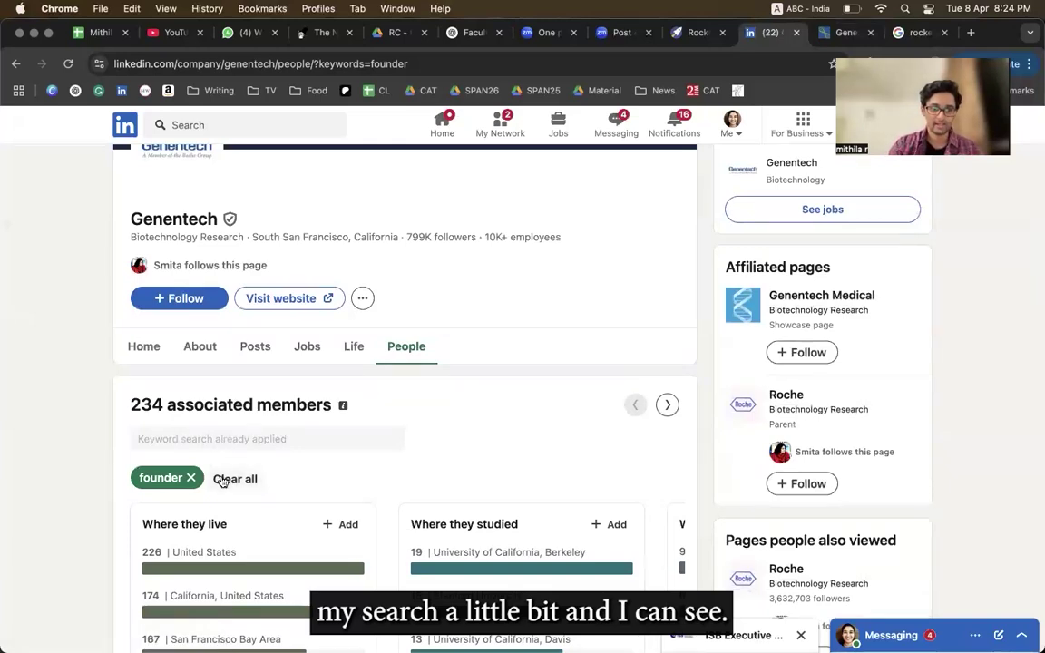
# - Clear the founder keyword and search Genentech's members for "chief executive officer"
pyautogui.click(221, 481)
pyautogui.click(187, 436)
pyautogui.write('chief execut')
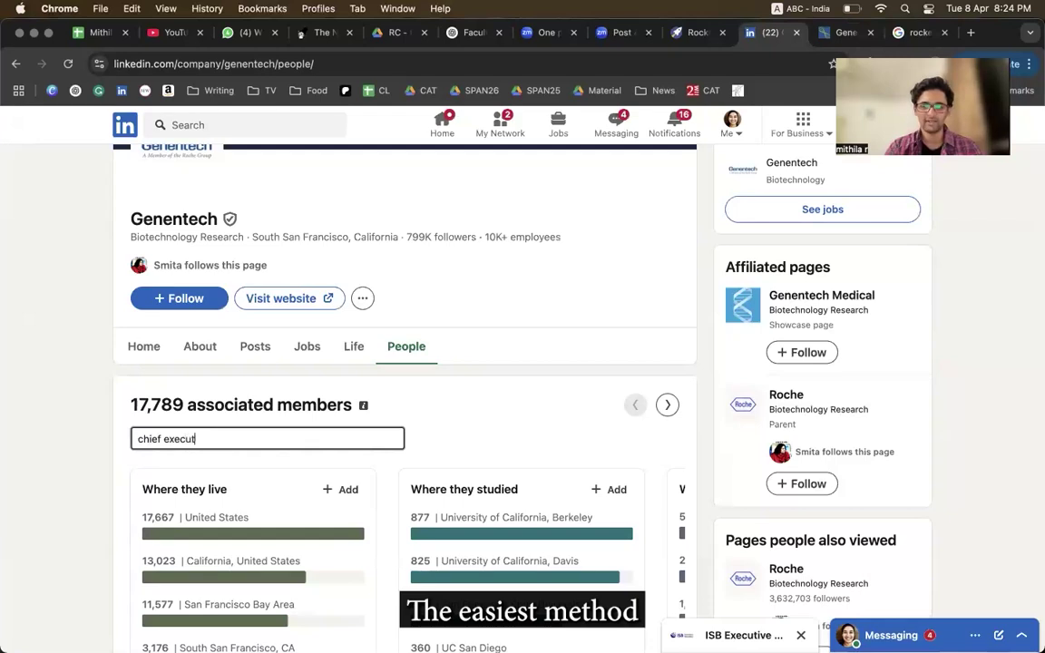
pyautogui.write('ive')
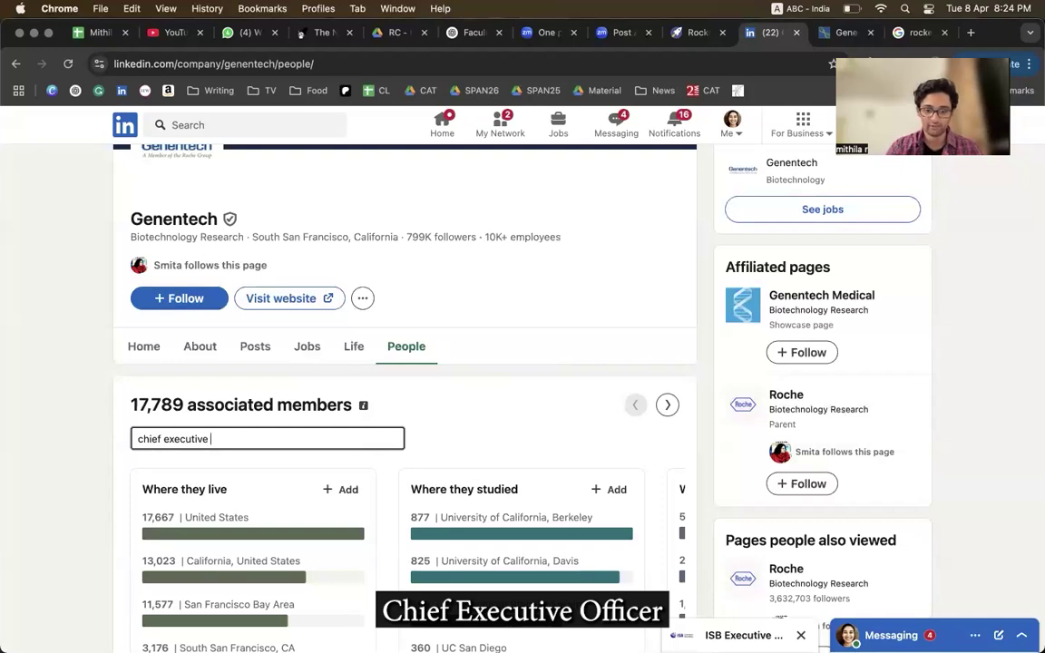
pyautogui.write('r')
pyautogui.press('Return')
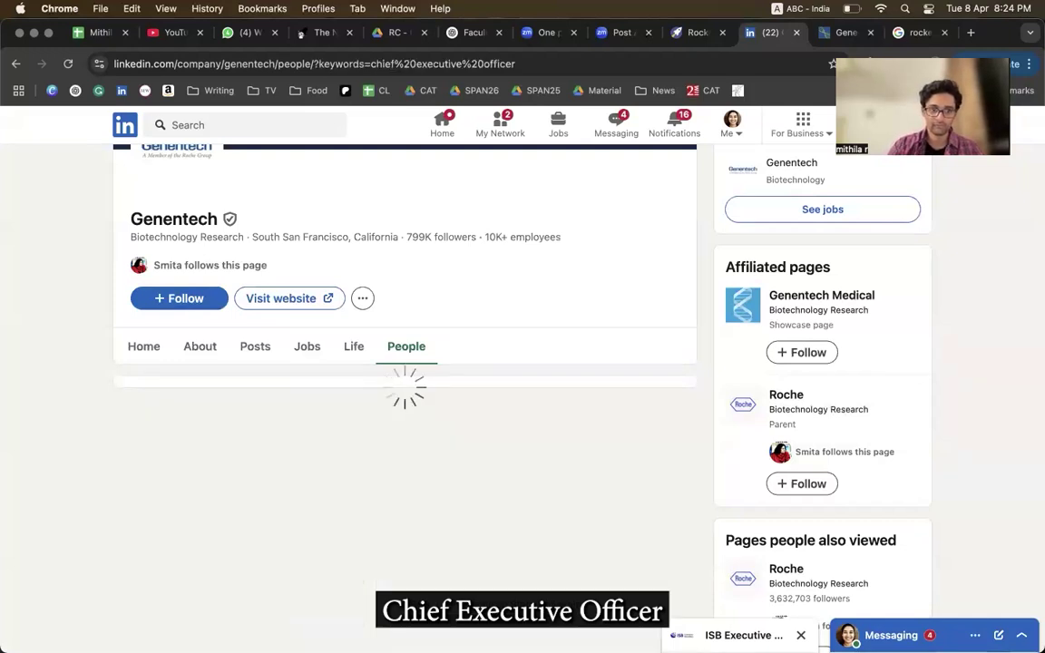
# - Open the profile of Genentech's Chief Executive Officer from the matching members, and view its new-message form before closing it unsent
pyautogui.scroll(-5, 121, 427)
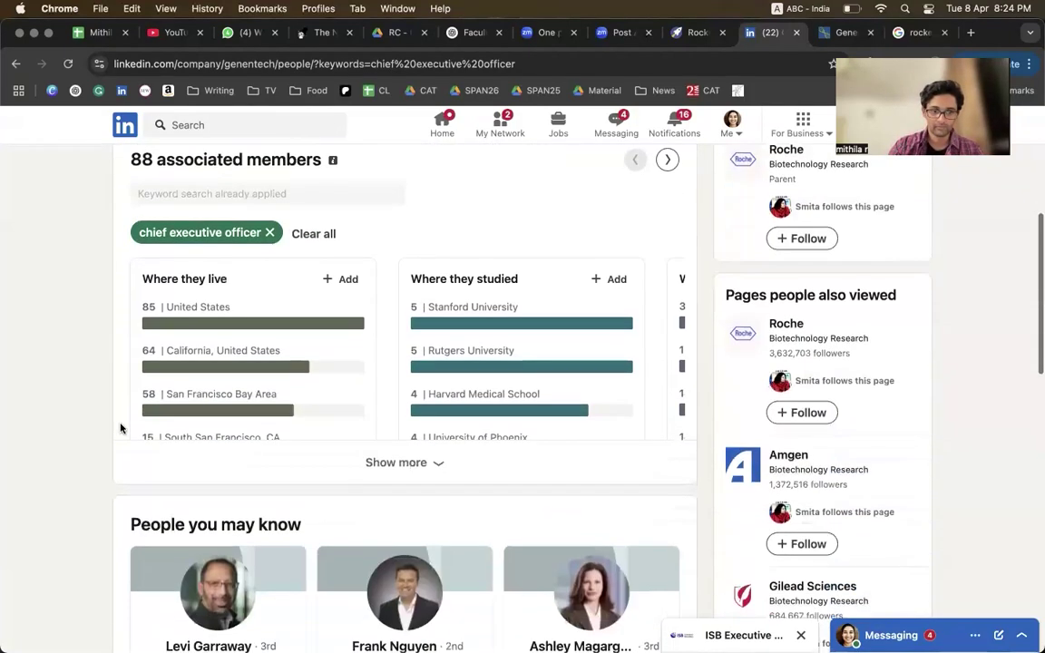
pyautogui.scroll(-3, 121, 427)
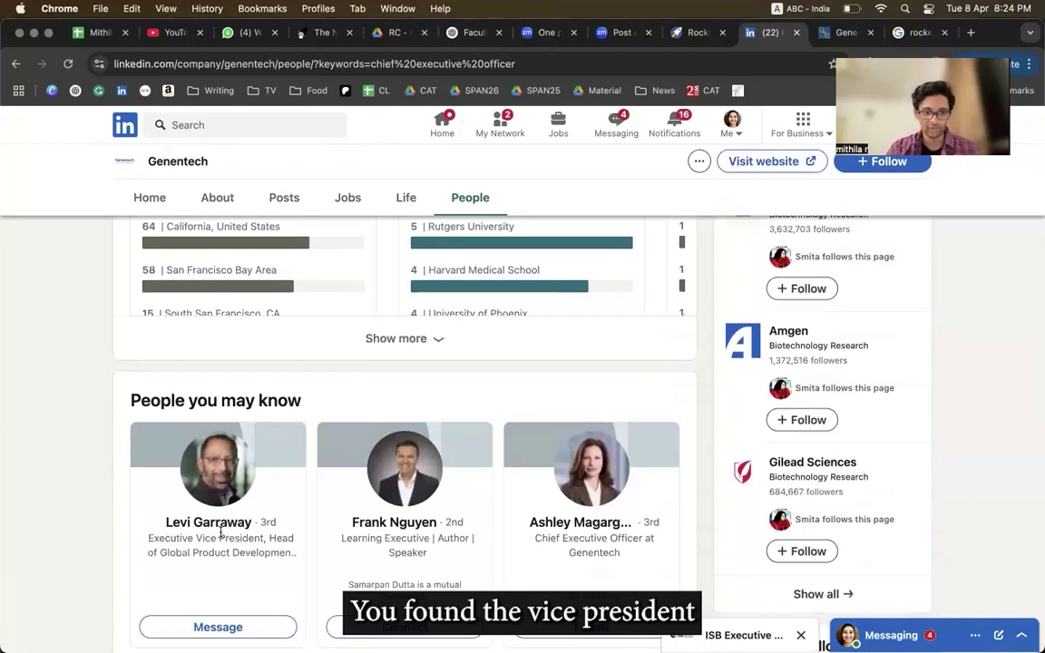
pyautogui.scroll(-1, 472, 539)
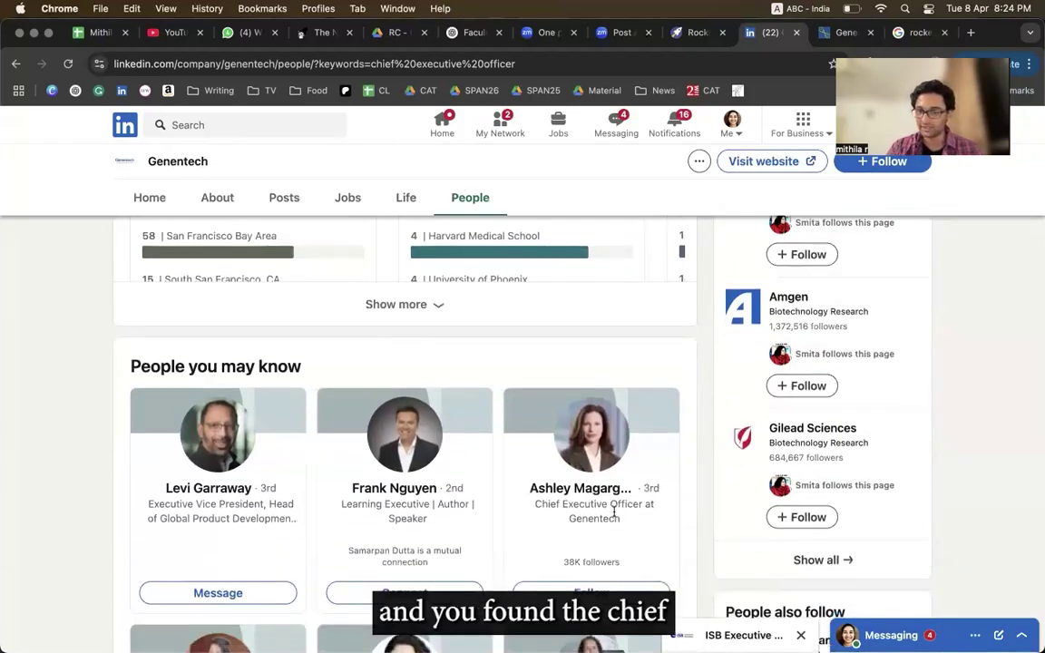
pyautogui.click(594, 561)
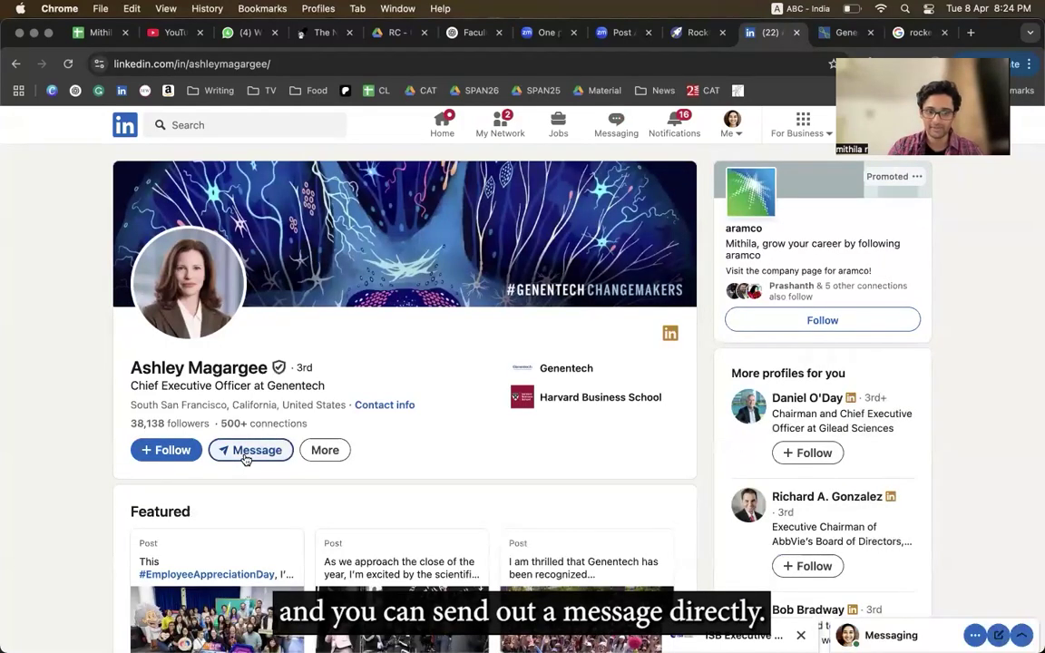
pyautogui.click(247, 453)
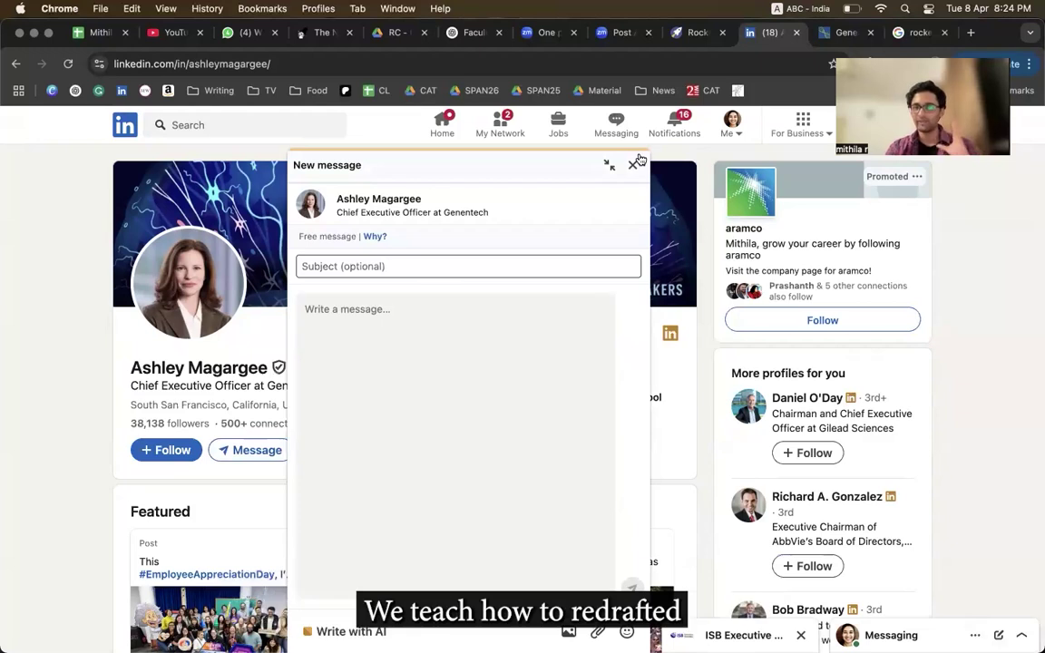
pyautogui.click(628, 165)
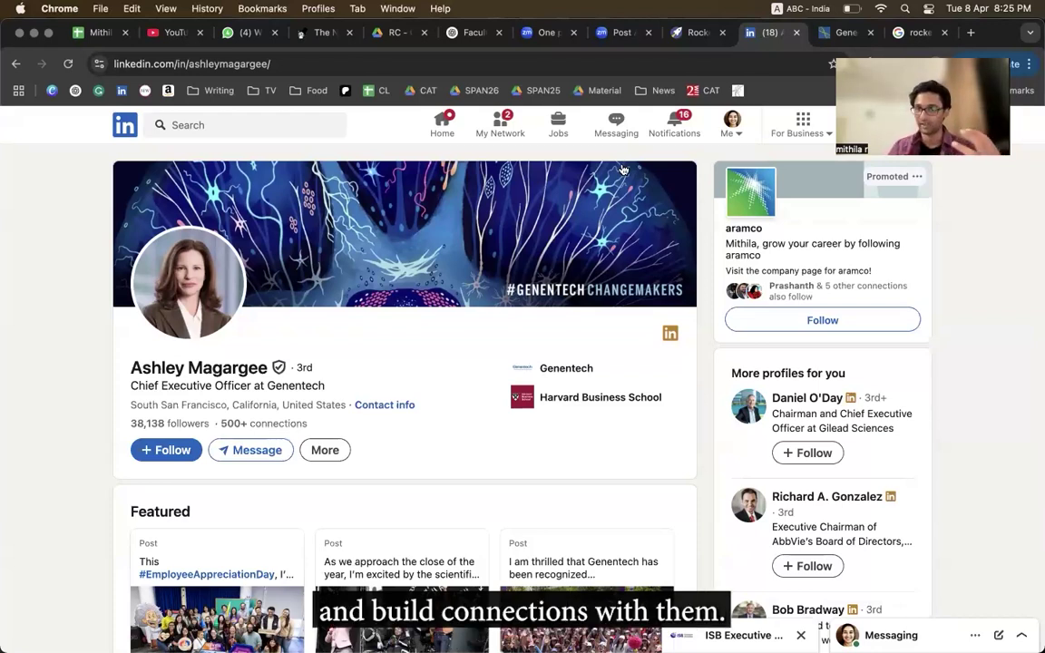
# - Switch back to the RocketReach company results and filter them to companies with 51 to 100 employees
pyautogui.click(711, 33)
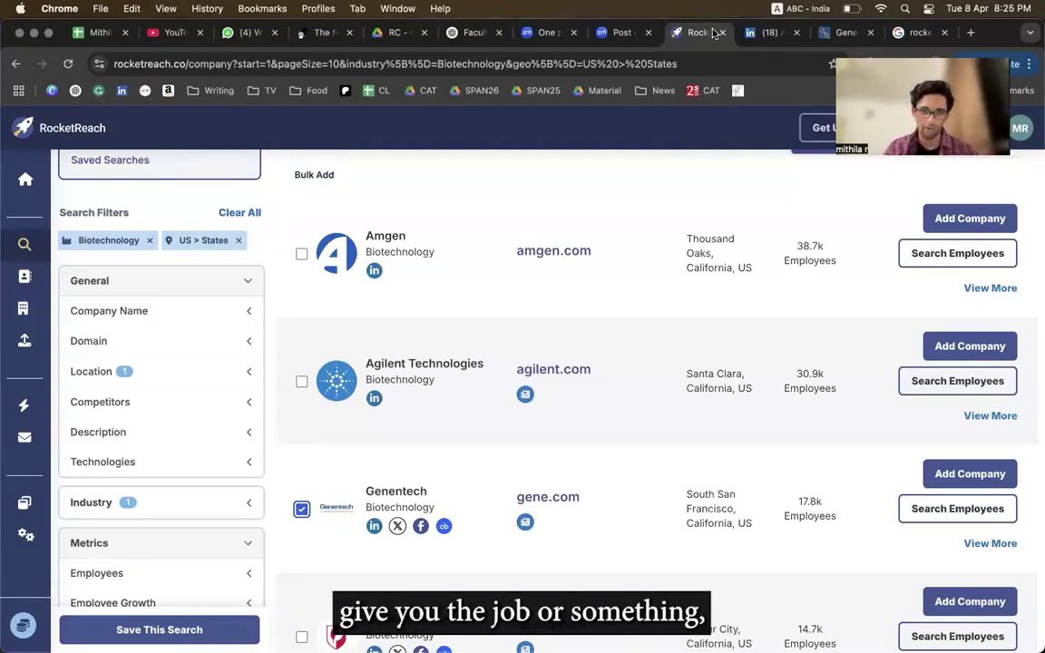
pyautogui.scroll(-2, 186, 352)
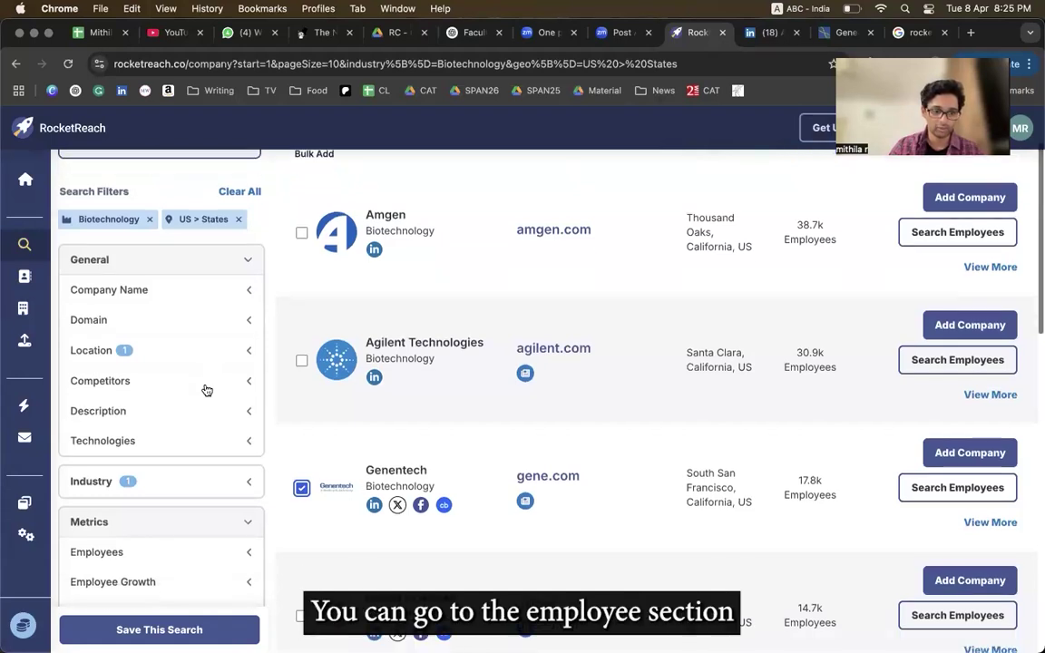
pyautogui.click(156, 504)
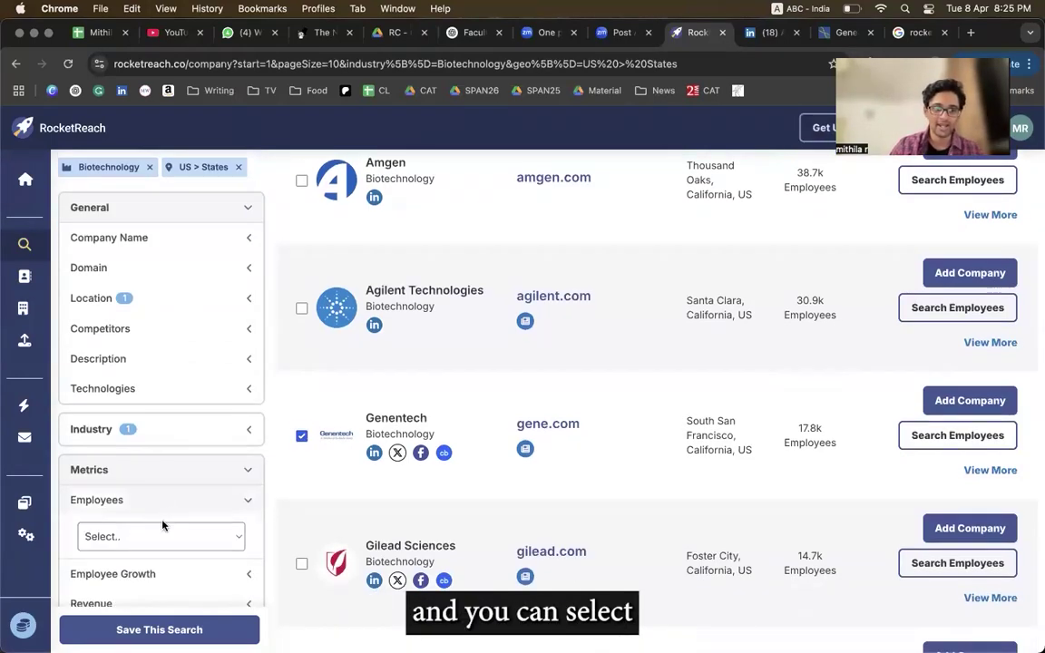
pyautogui.click(163, 536)
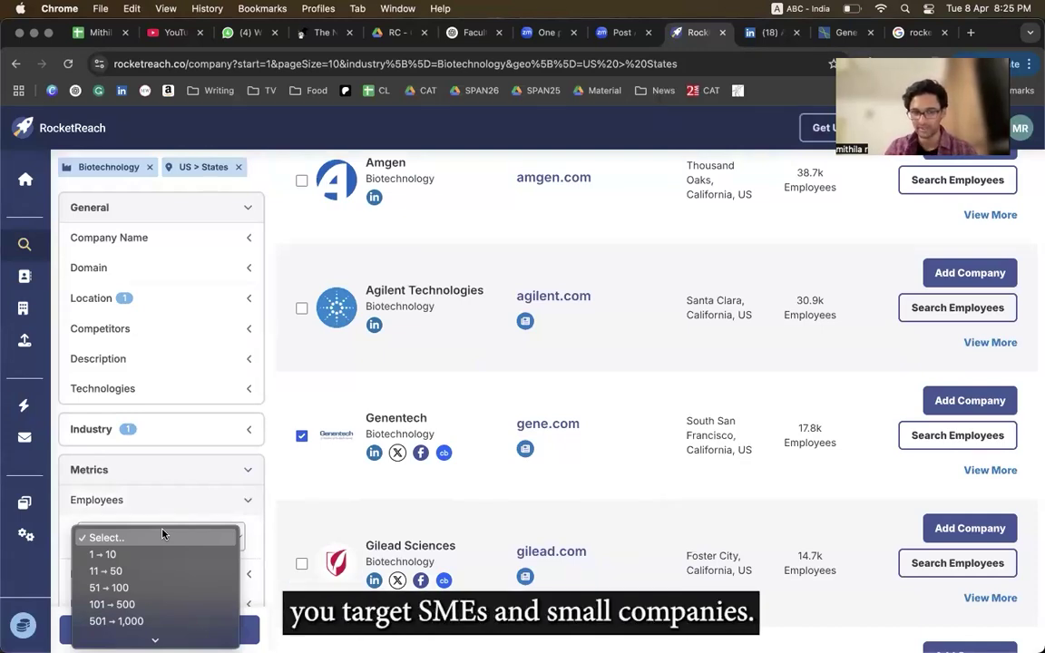
pyautogui.click(125, 589)
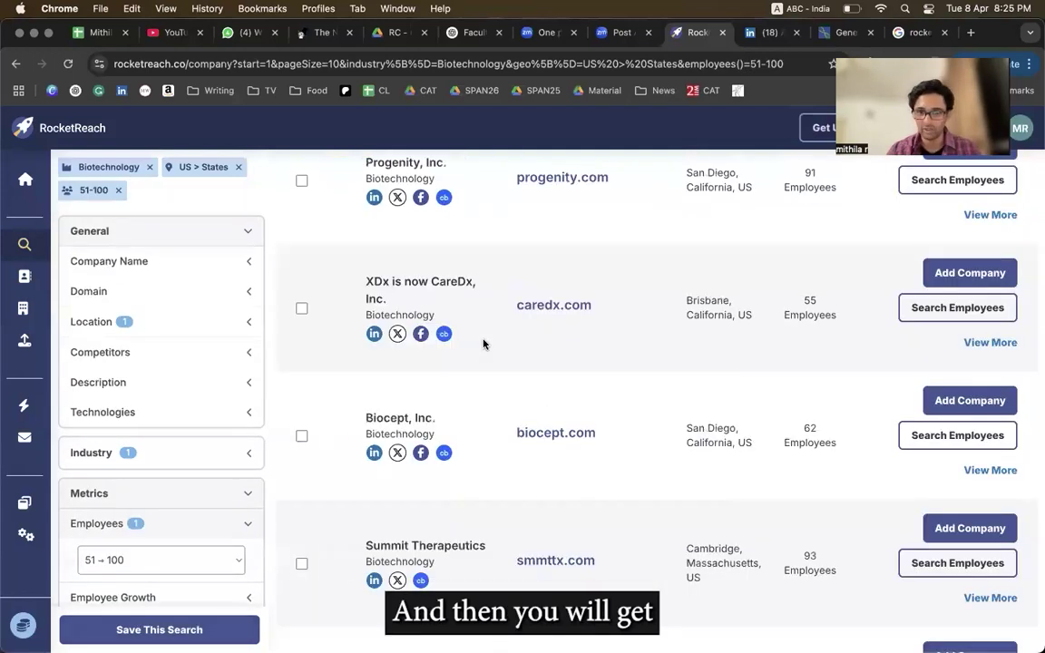
pyautogui.scroll(2, 596, 311)
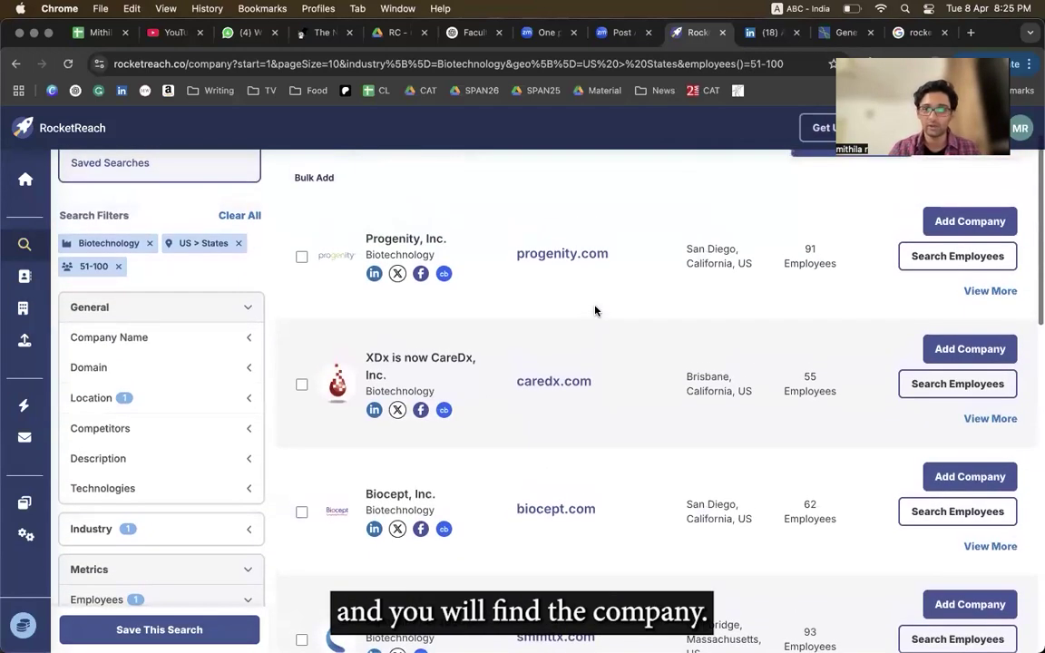
# - Open Progenity's website and LinkedIn page from its result entry, returning to the company results after each
pyautogui.click(539, 263)
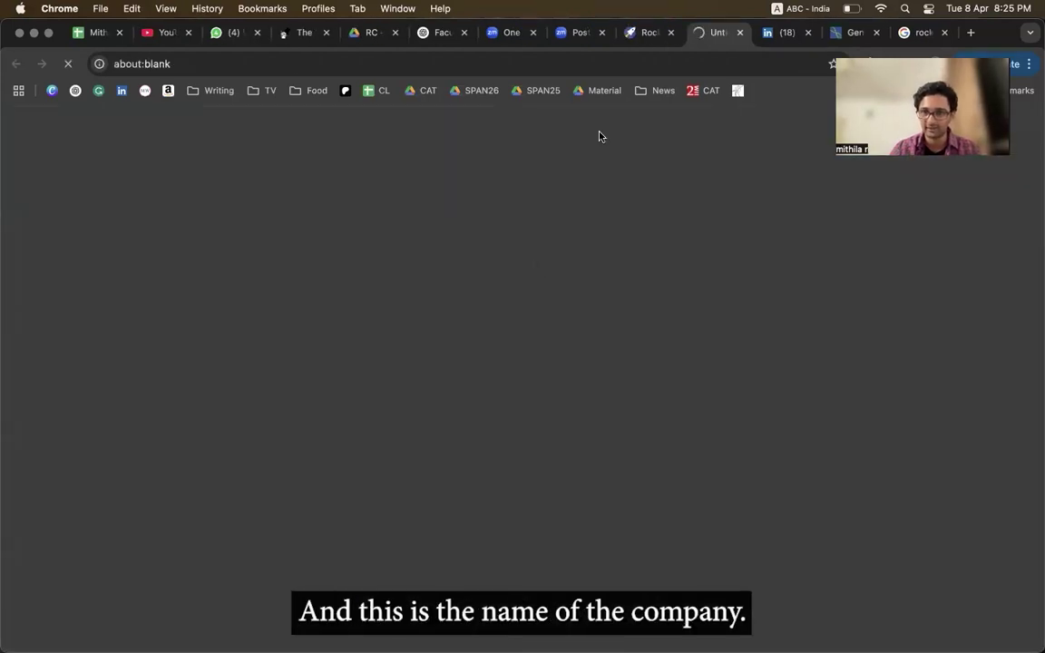
pyautogui.click(650, 32)
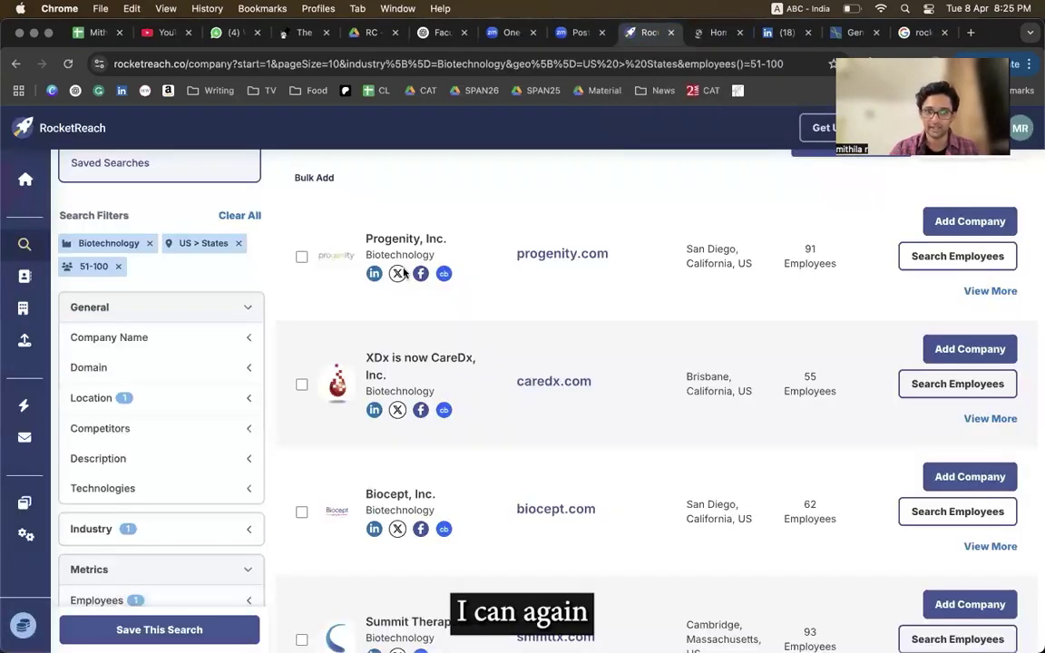
pyautogui.click(375, 274)
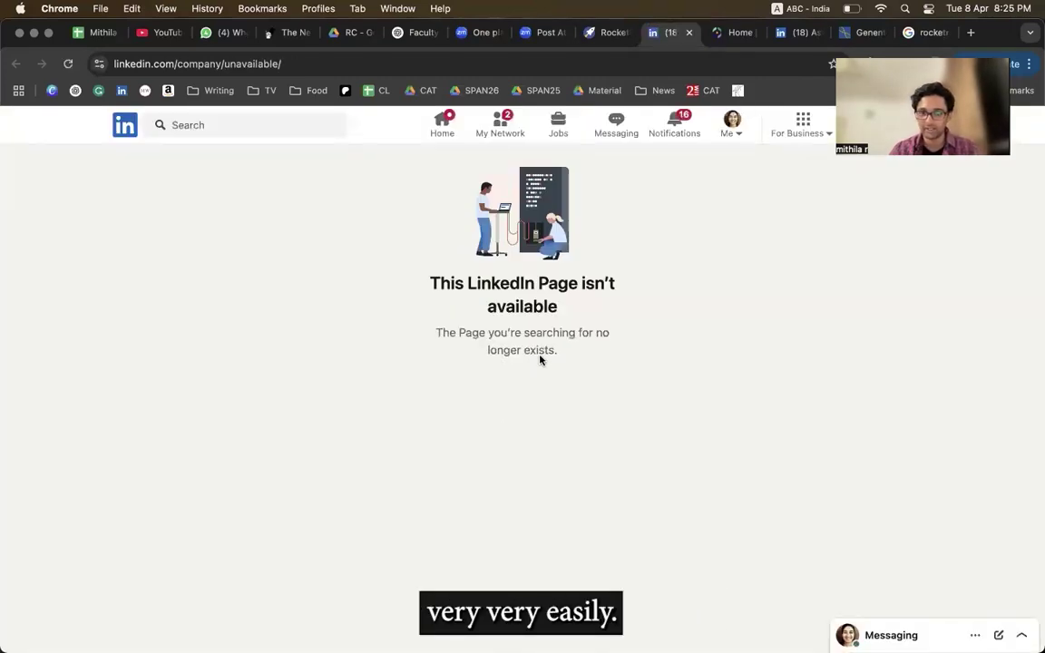
pyautogui.click(606, 32)
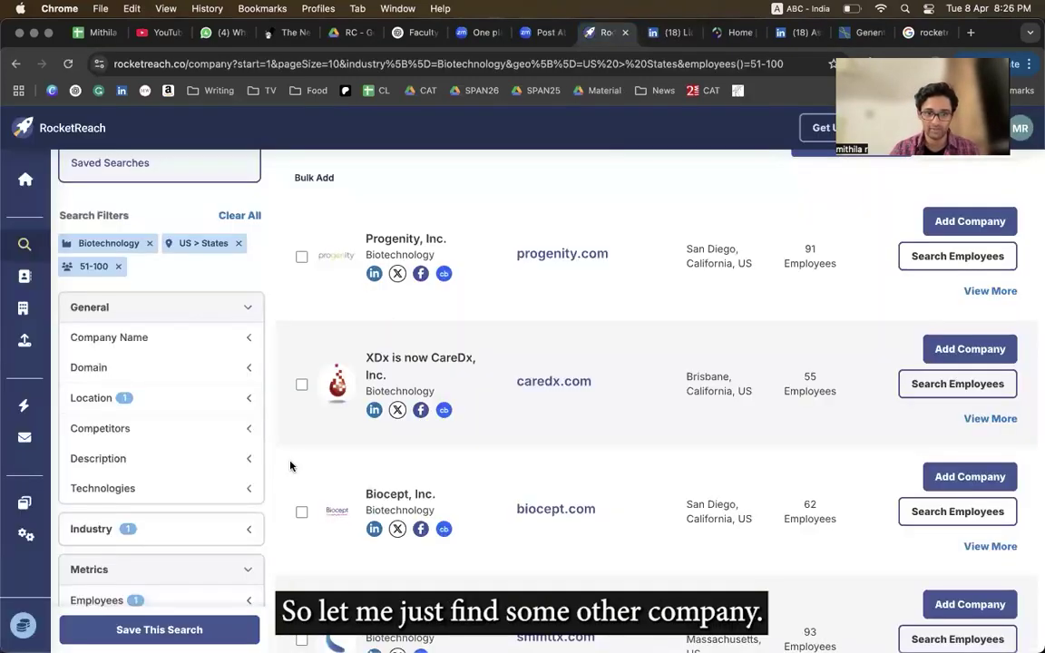
# - Open the LinkedIn page of XDx is now CareDx from its result entry and look through its associated people for the CEO
pyautogui.click(374, 409)
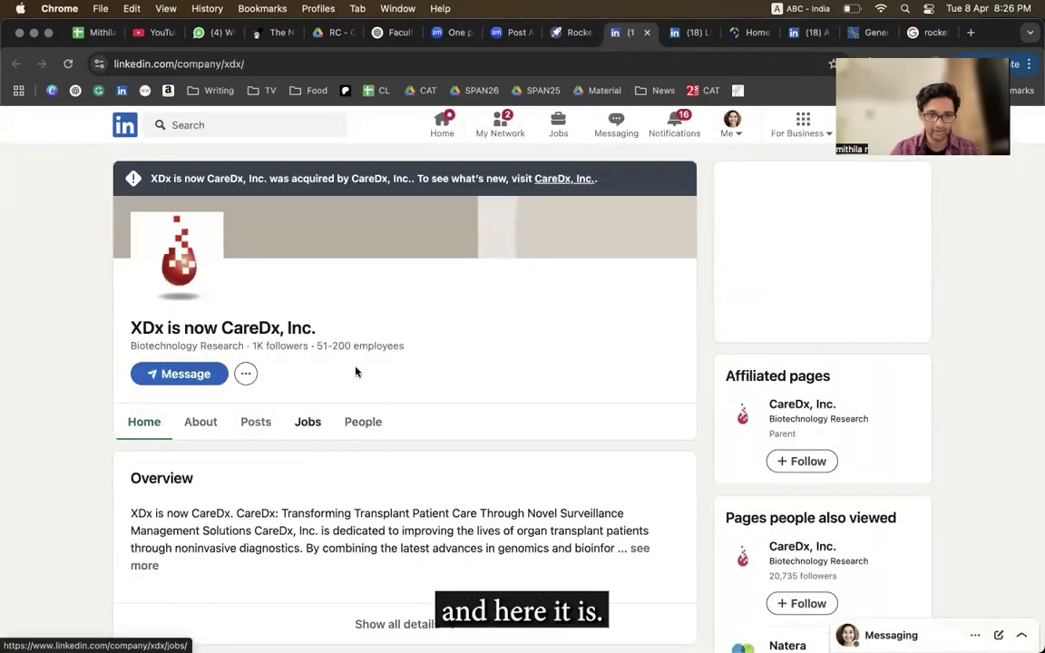
pyautogui.click(363, 423)
pyautogui.scroll(-4, 308, 437)
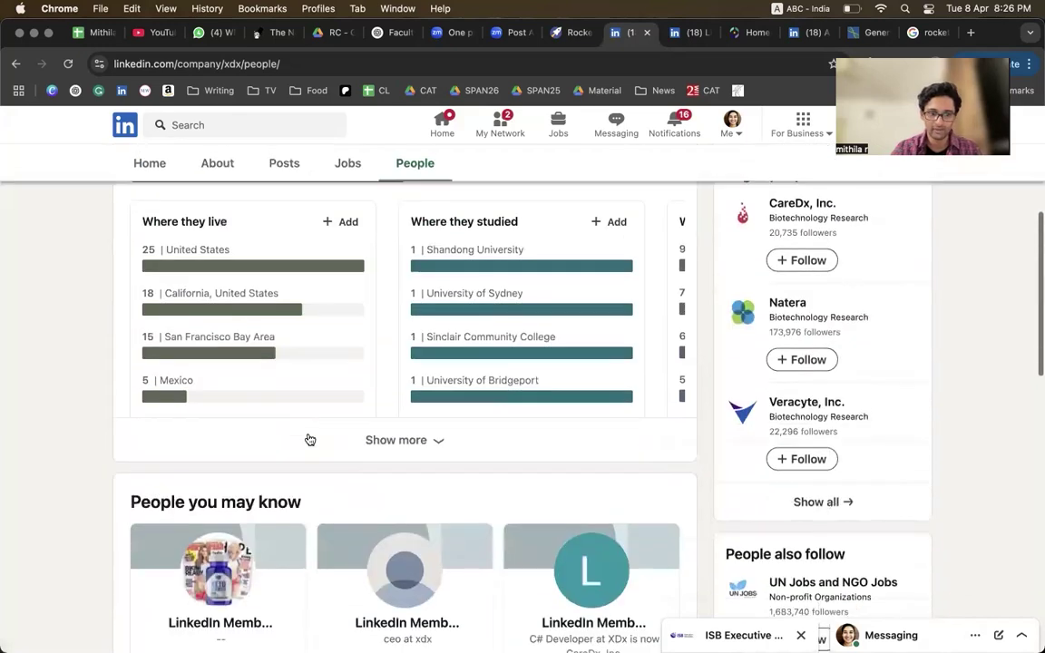
pyautogui.scroll(-5, 309, 438)
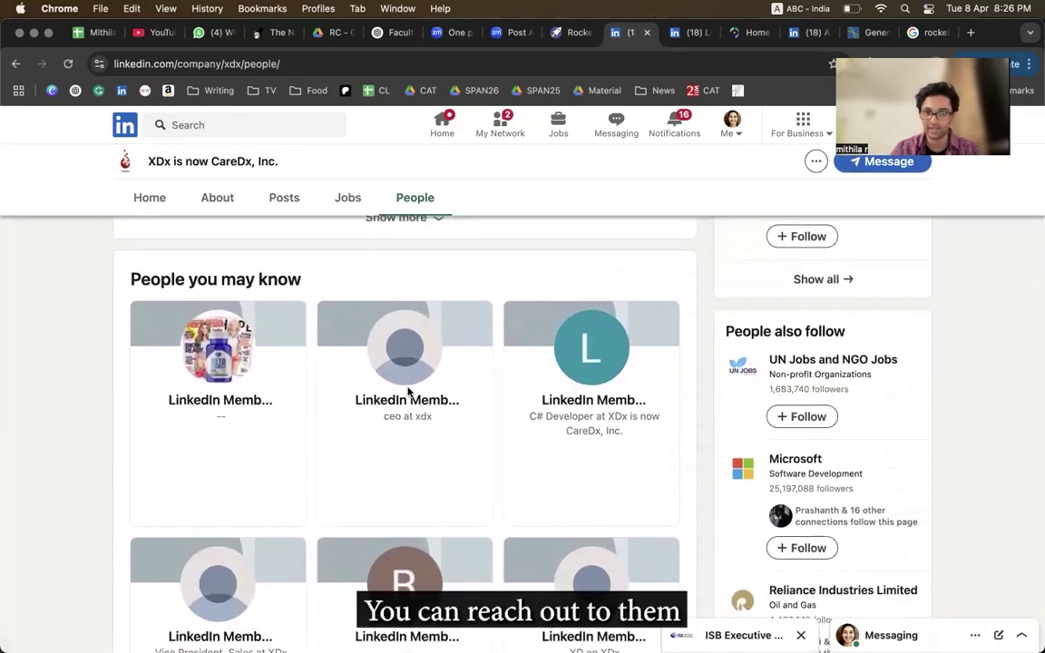
pyautogui.scroll(10, 546, 181)
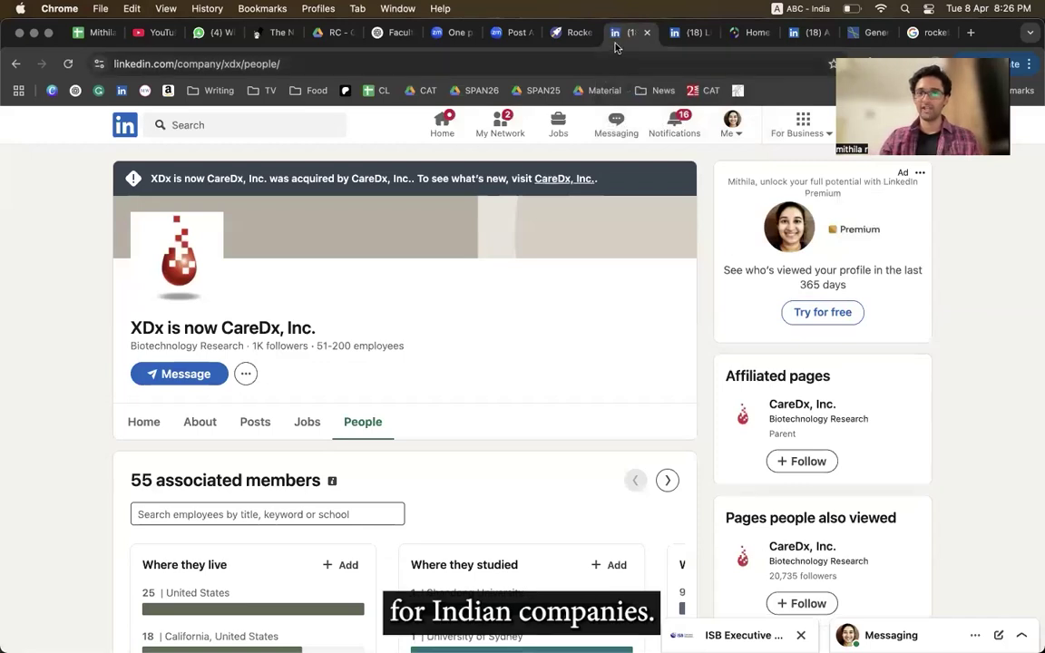
# - Switch back to the RocketReach company results and try to add a legal industry filter using the term "legal"
pyautogui.click(574, 32)
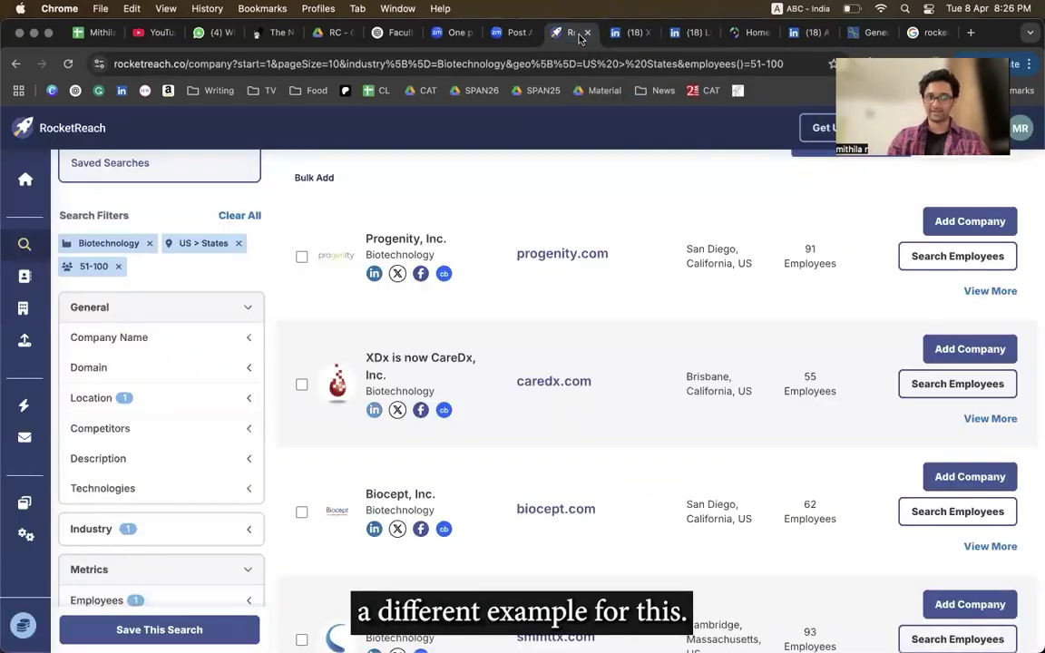
pyautogui.click(134, 531)
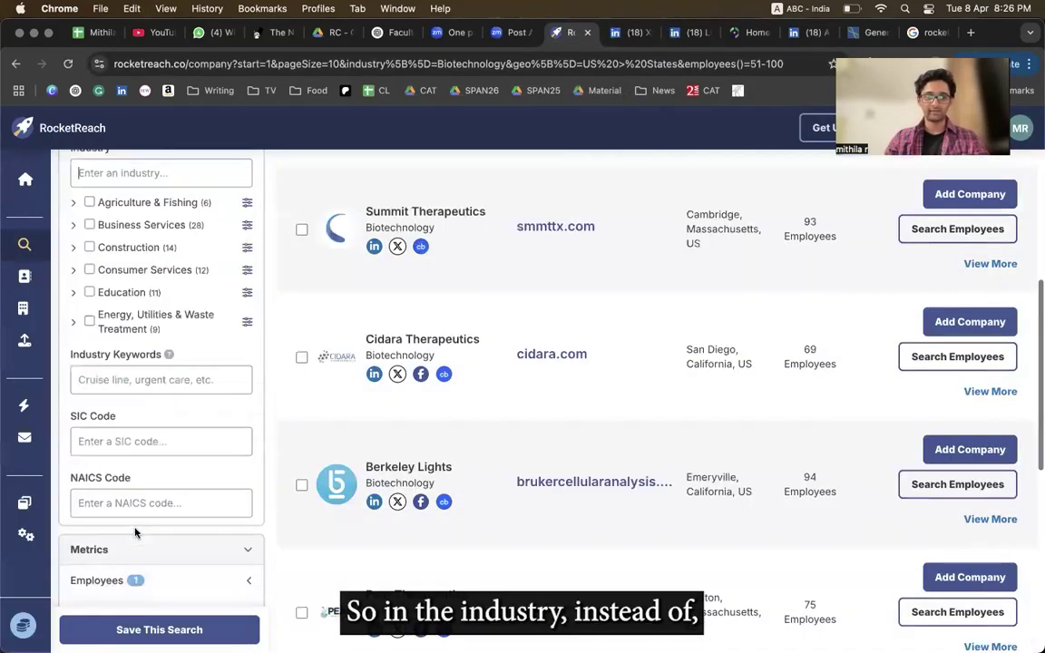
pyautogui.scroll(1, 179, 306)
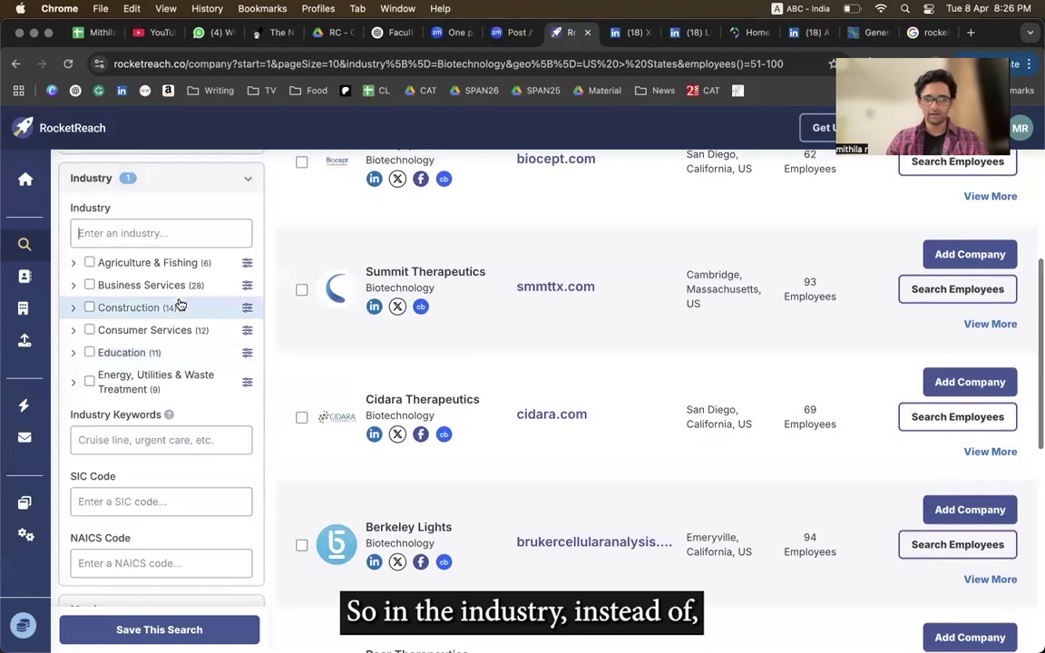
pyautogui.click(138, 222)
pyautogui.write('legal')
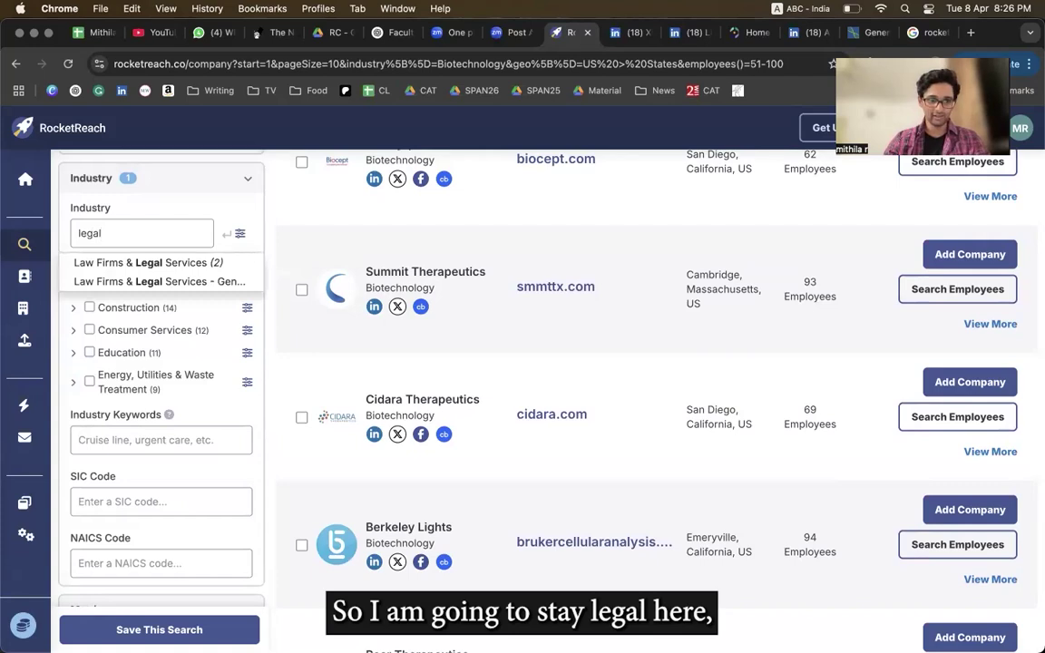
pyautogui.click(145, 263)
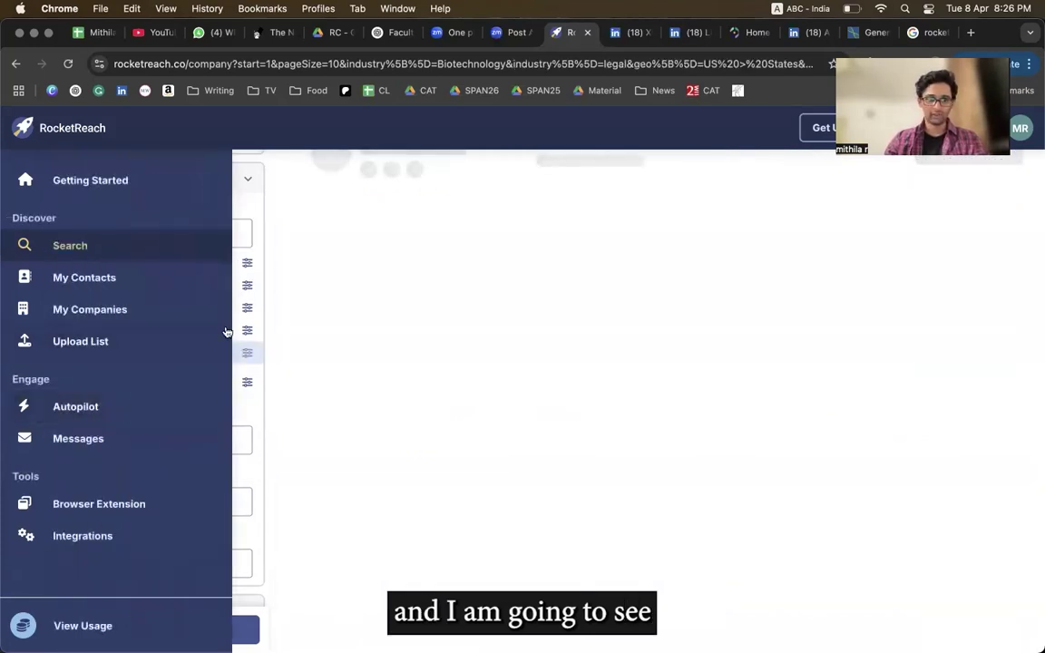
# - Replace the US > States location filter with India in the company search
pyautogui.scroll(3, 215, 318)
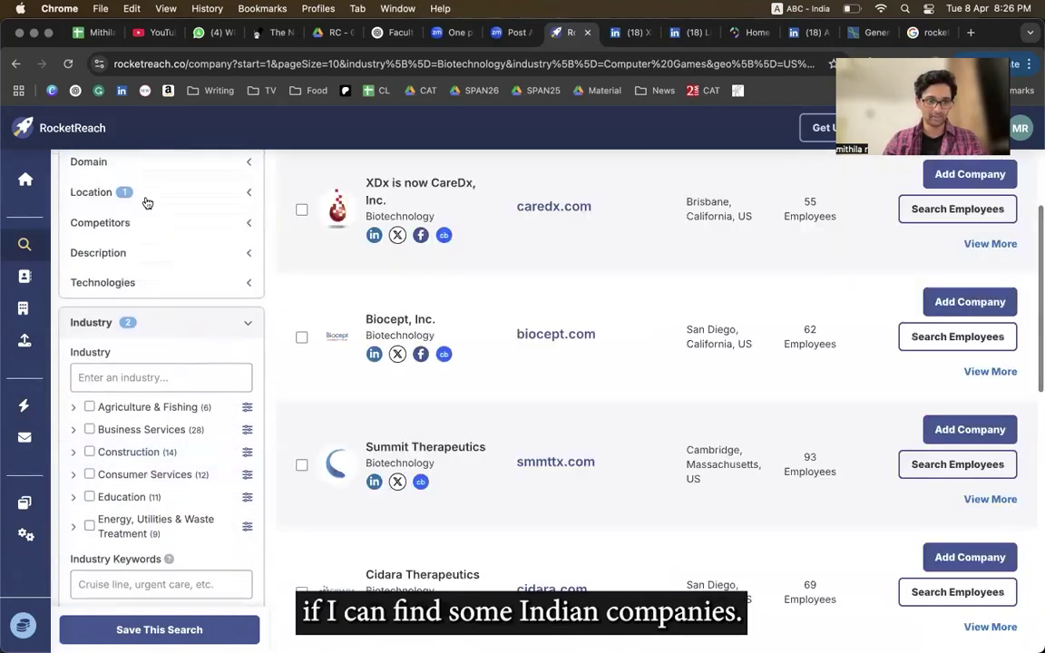
pyautogui.click(140, 197)
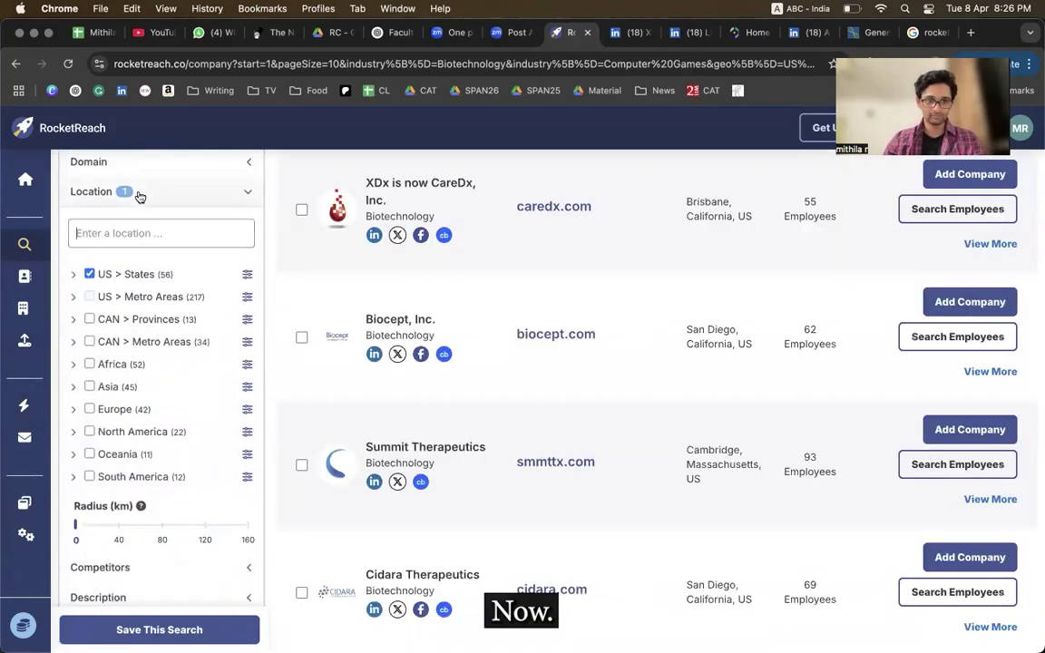
pyautogui.click(89, 274)
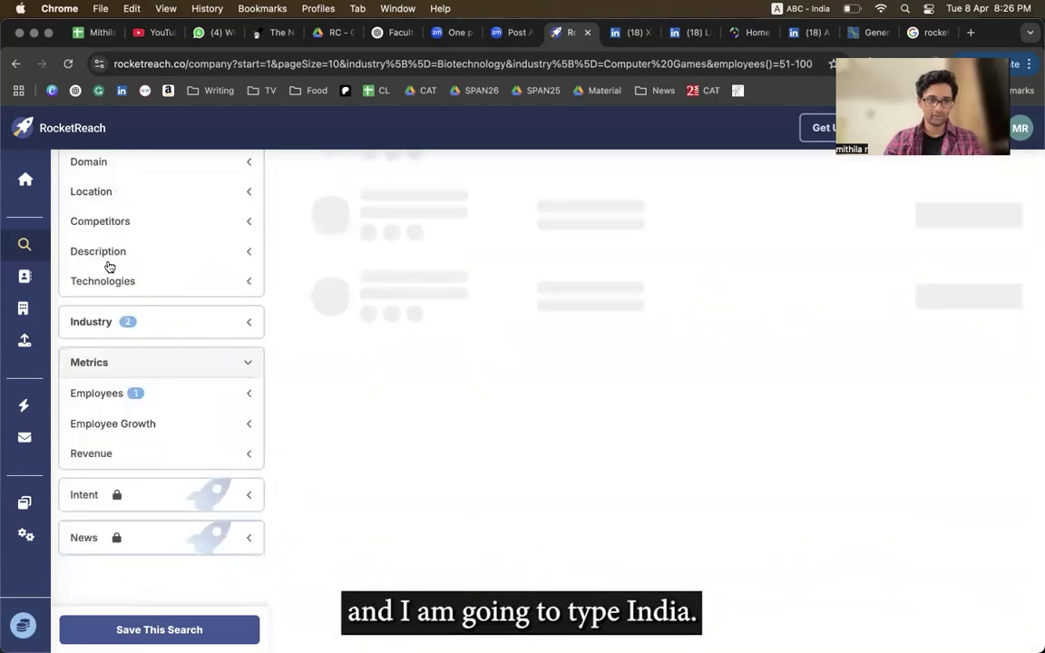
pyautogui.click(98, 236)
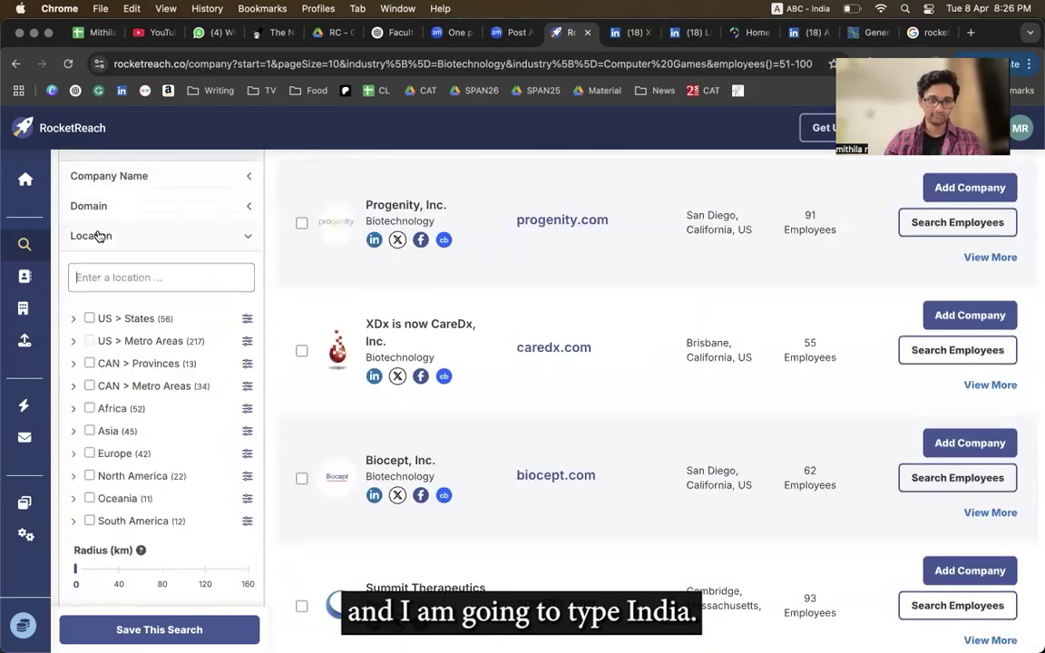
pyautogui.click(111, 278)
pyautogui.write('India')
pyautogui.press('Return')
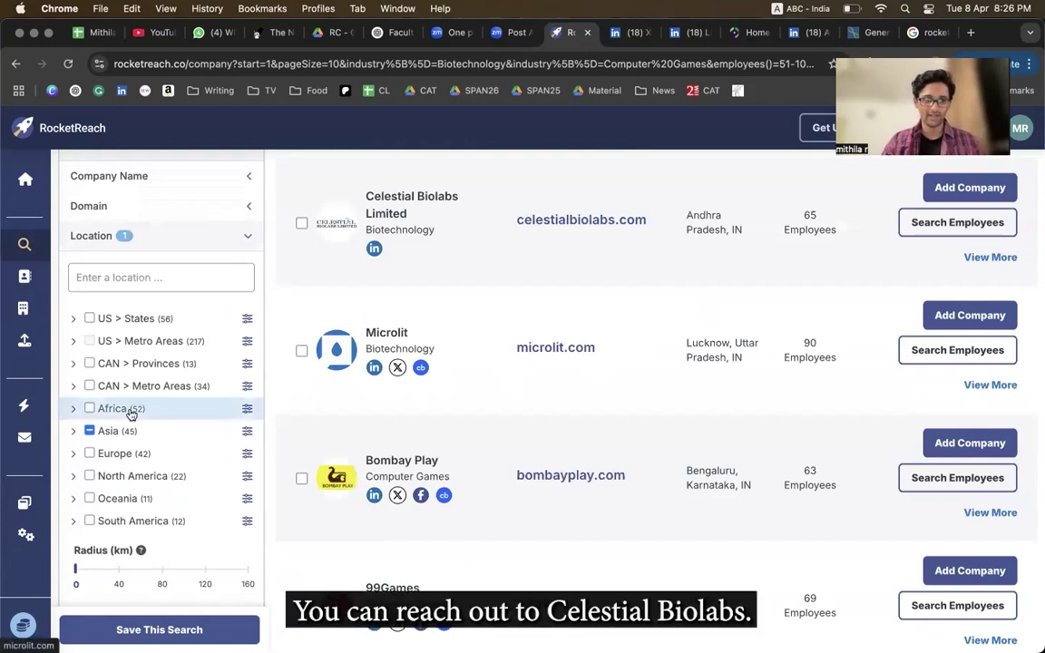
# - Remove the Healthcare selection from the industry filter and look through the updated list of Indian companies
pyautogui.scroll(-3, 131, 412)
pyautogui.scroll(-5, 132, 413)
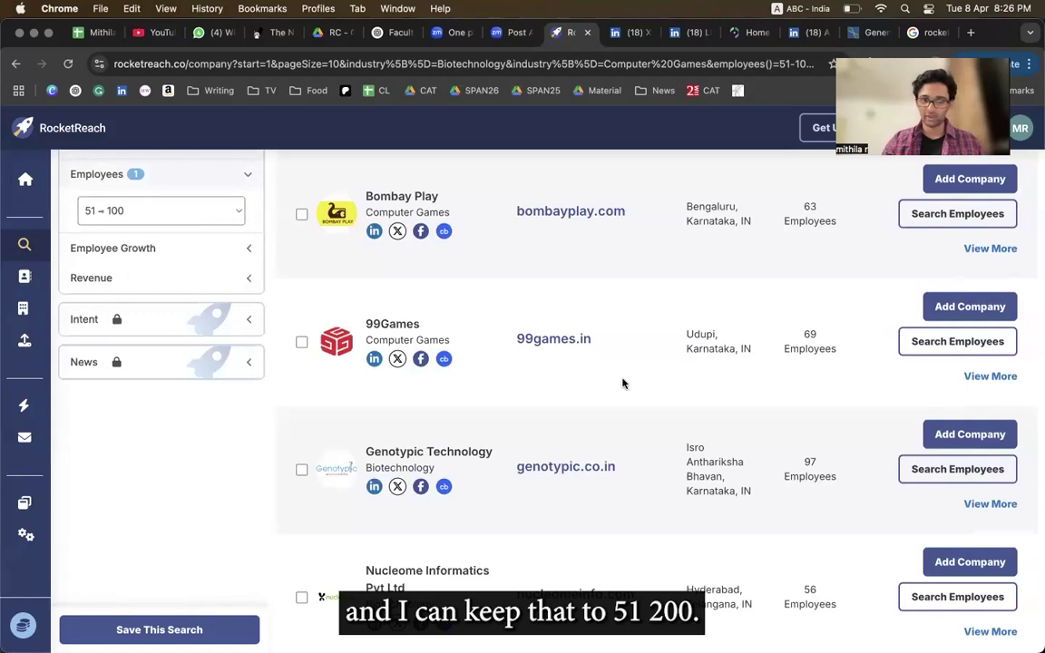
pyautogui.scroll(-2, 623, 382)
pyautogui.scroll(3, 624, 383)
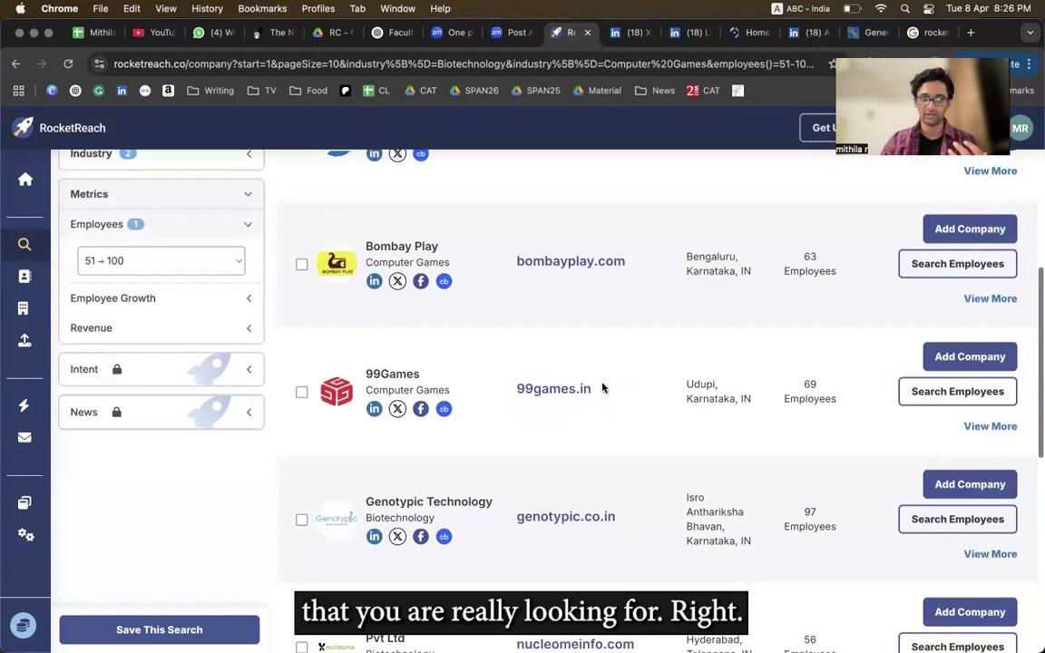
pyautogui.scroll(2, 95, 283)
pyautogui.click(102, 239)
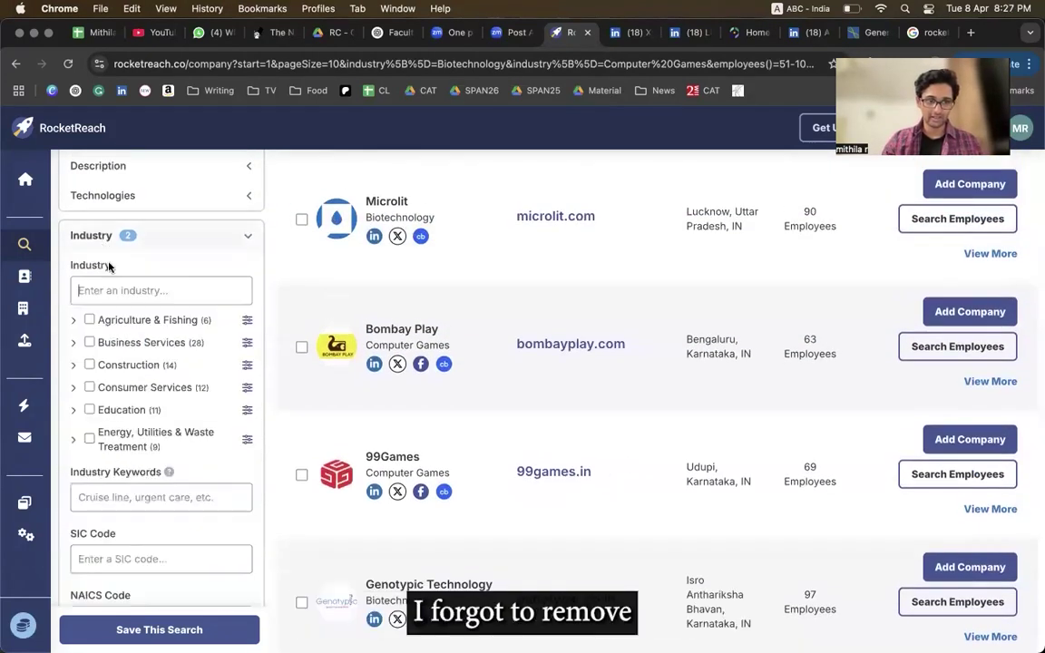
pyautogui.scroll(-5, 152, 375)
pyautogui.scroll(2, 152, 373)
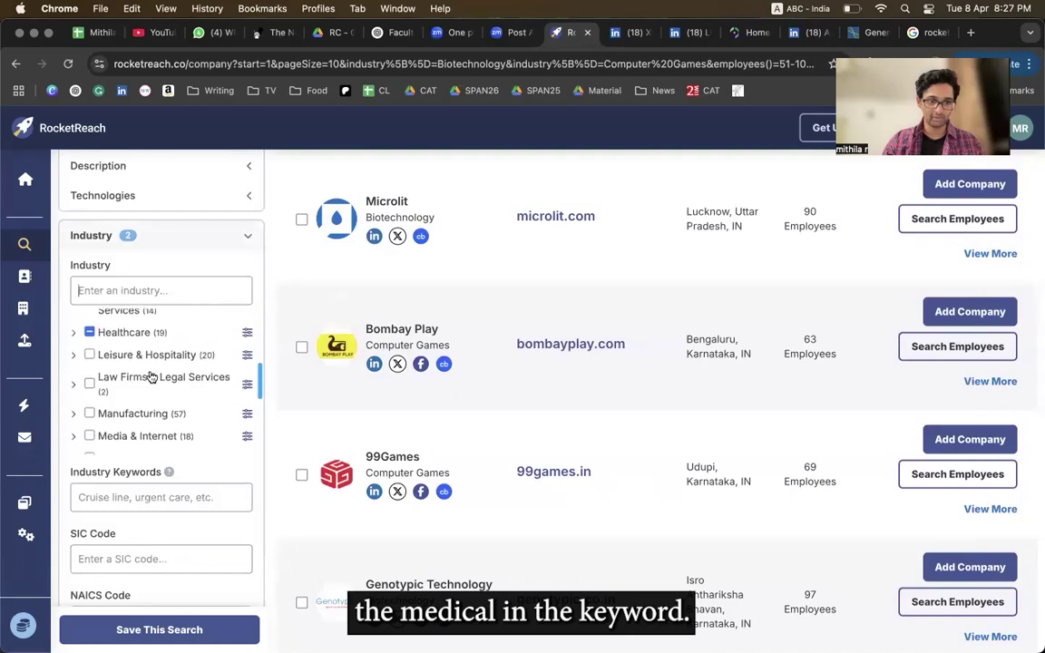
pyautogui.click(89, 334)
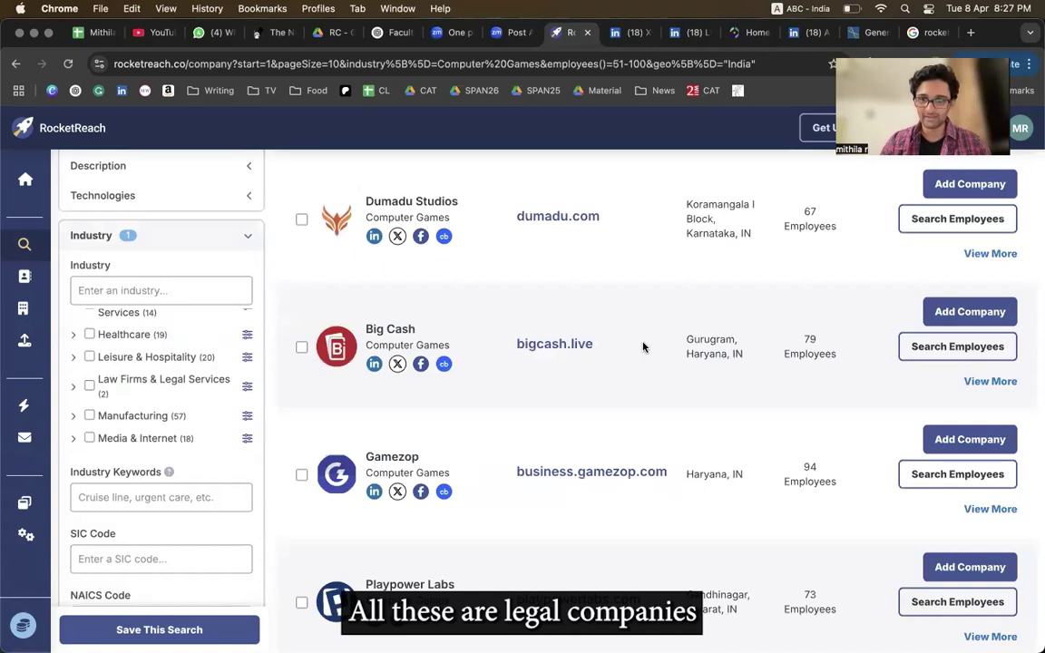
pyautogui.scroll(-2, 643, 347)
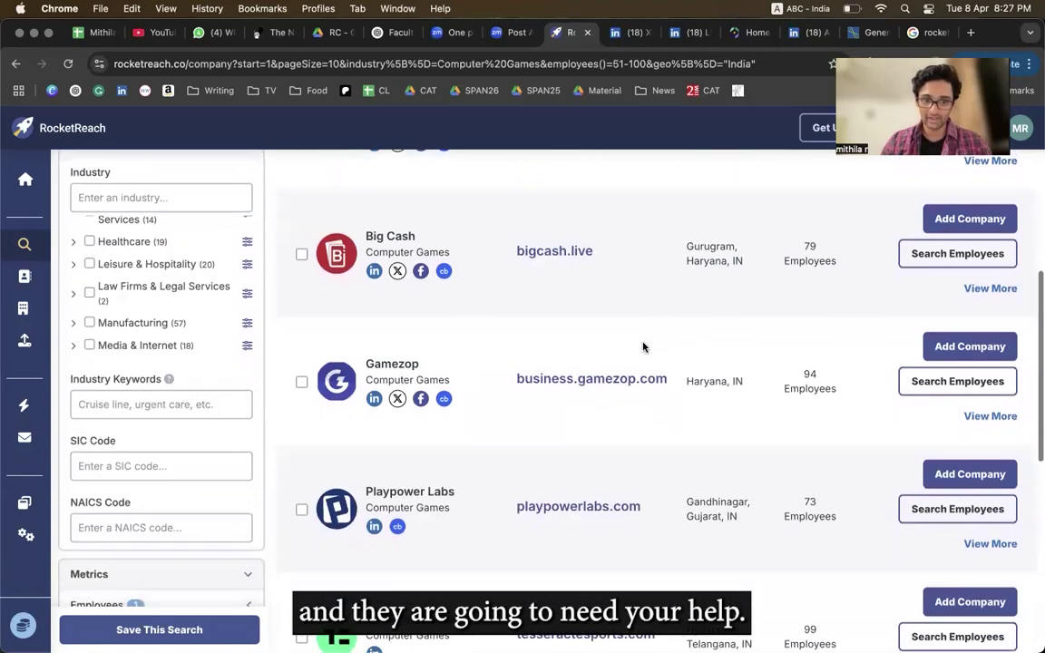
pyautogui.scroll(-3, 643, 346)
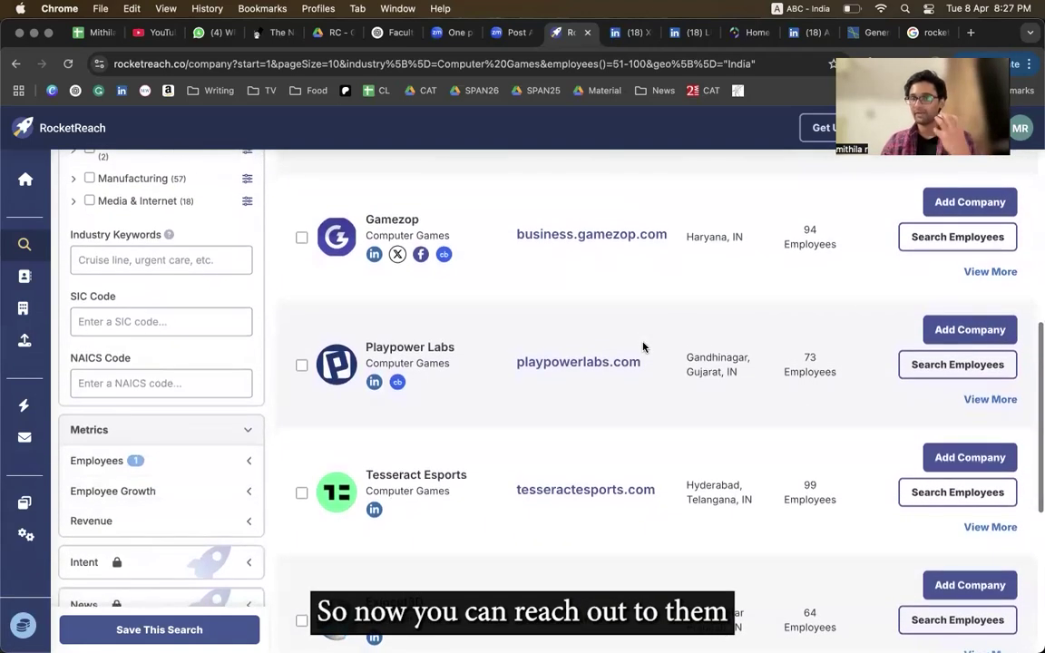
pyautogui.scroll(3, 642, 347)
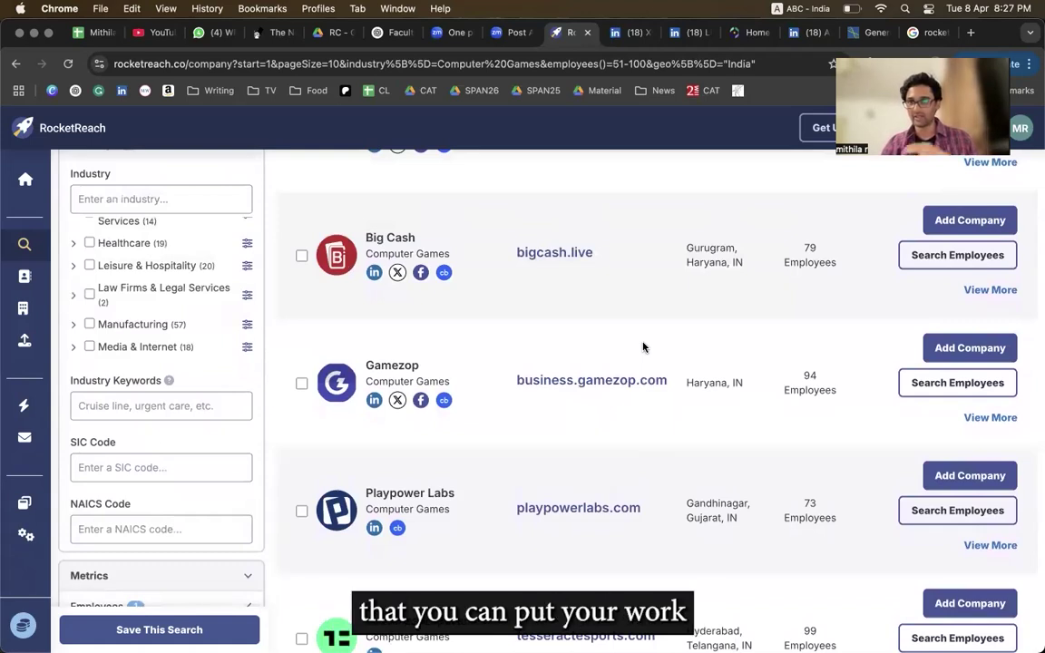